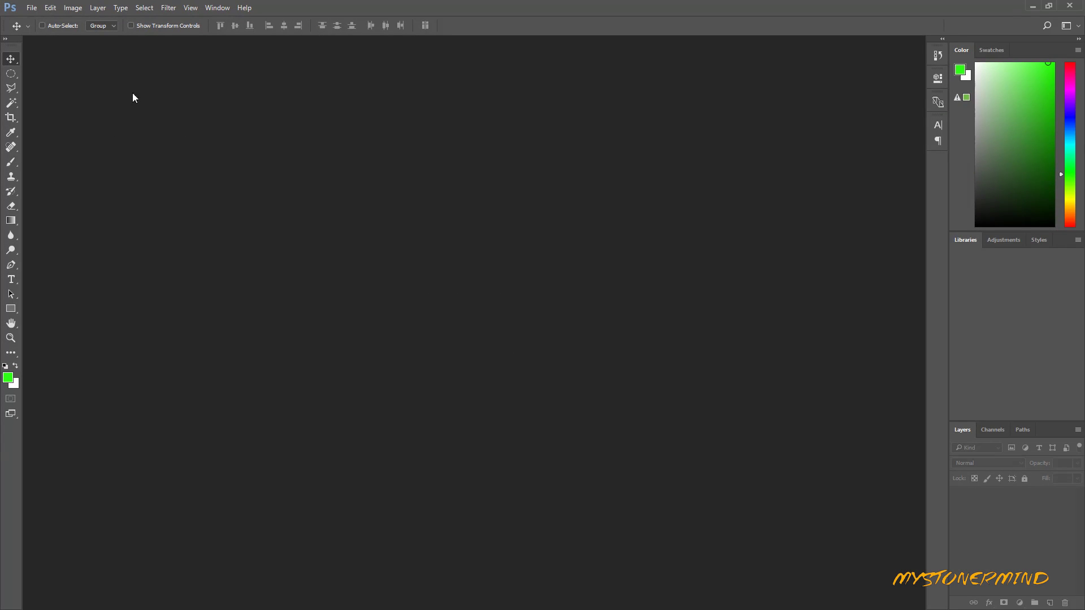
- Create a new 1280×720 px white document named 'thumbnail'
left_click(32, 7)
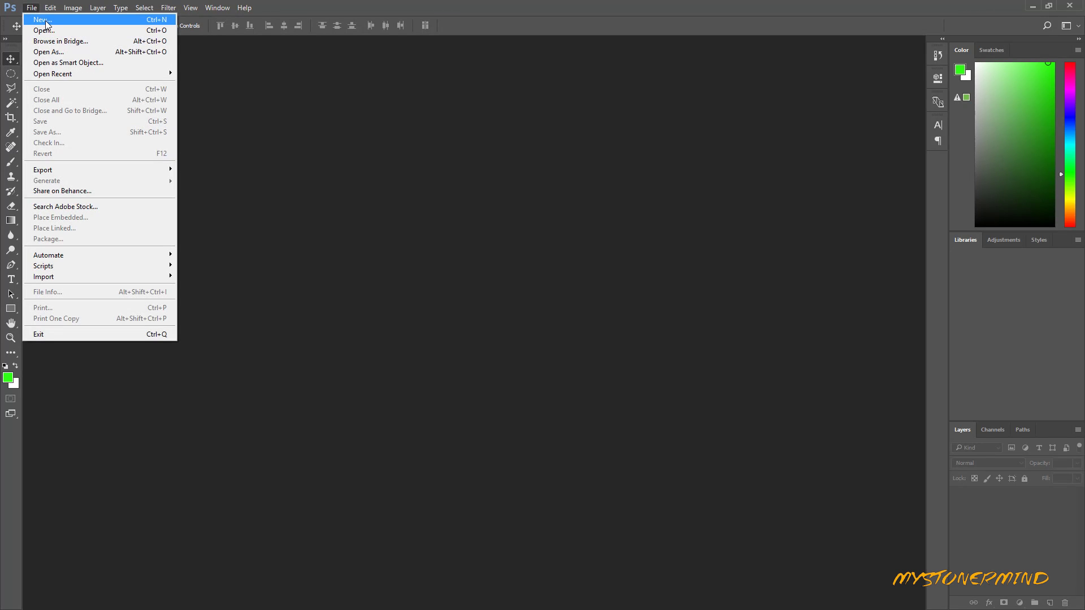
left_click(39, 17)
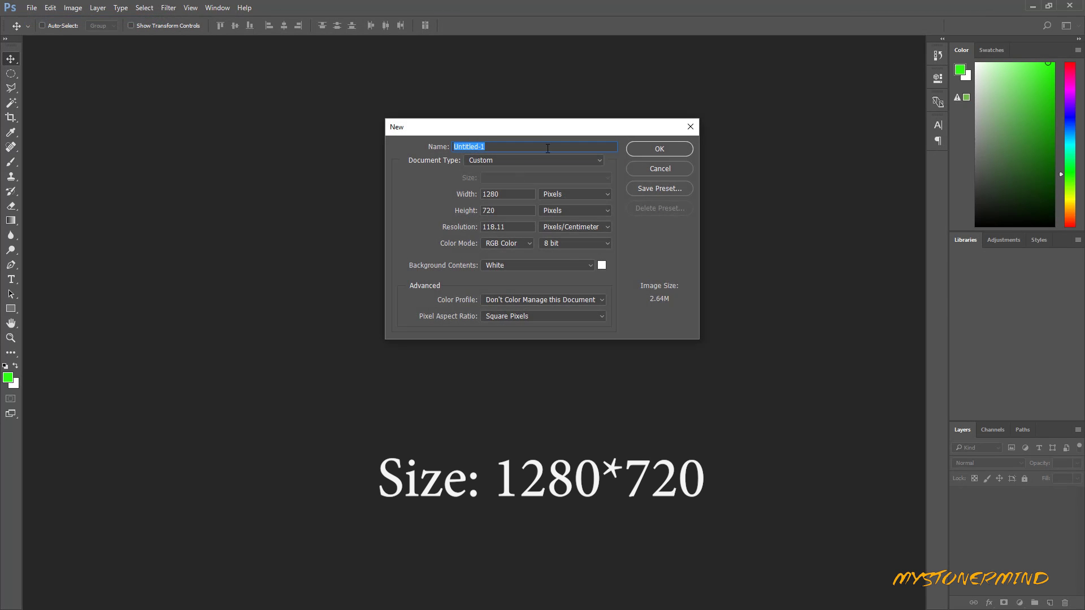
type("thumbnail")
key("Return")
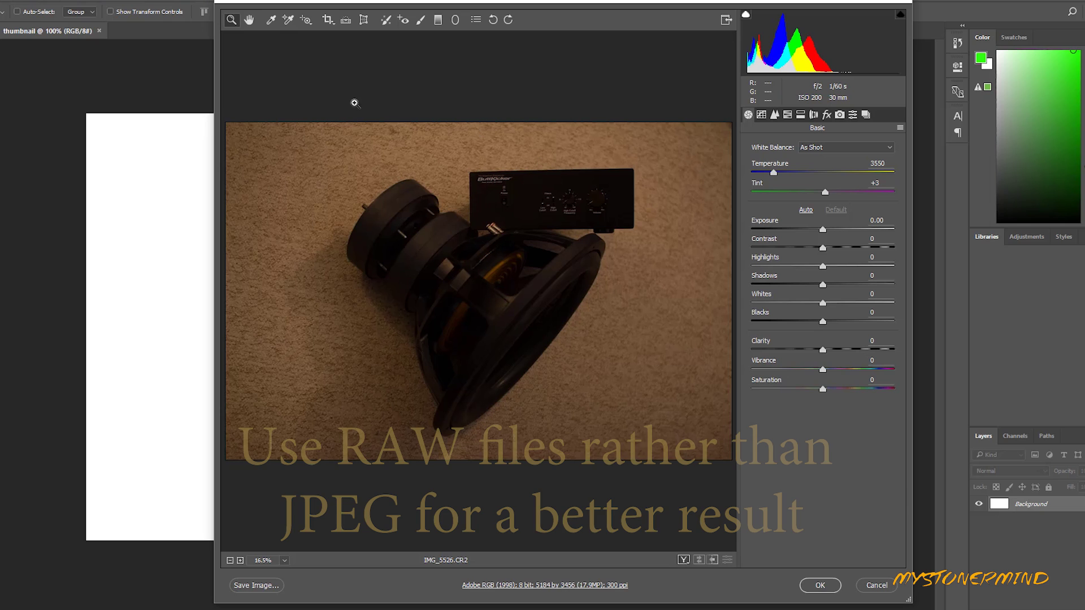
- Raise the Camera Raw exposure to brighten the IMG_5526 photo
left_click_drag(823, 229, 863, 258)
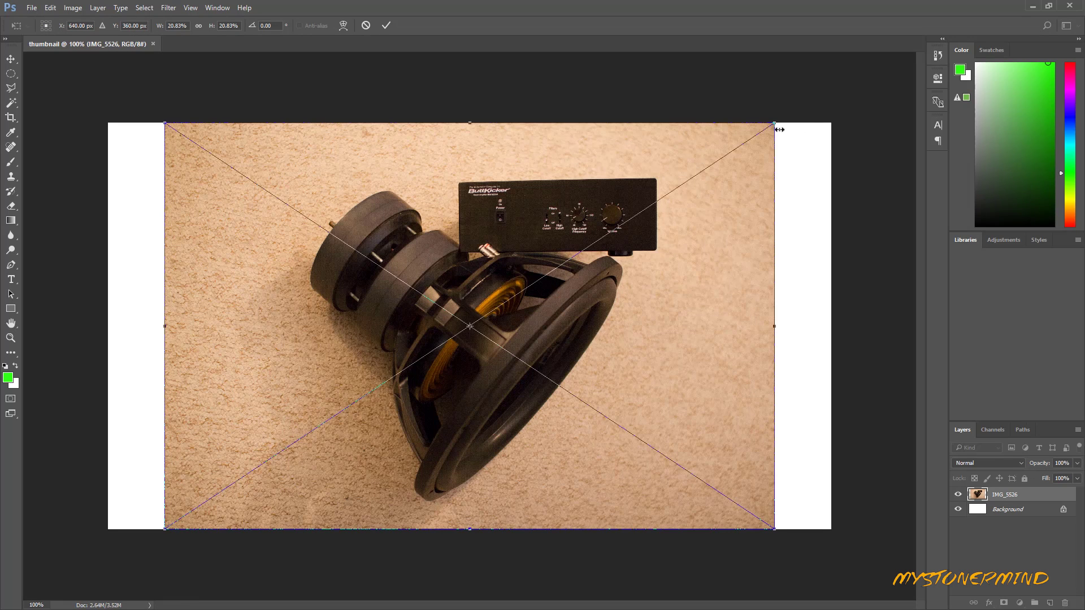
- Scale the placed photo up to cover the canvas, centre it, and rotate it slightly clockwise
left_click_drag(776, 123, 833, 84)
left_click_drag(165, 529, 83, 565)
left_click_drag(762, 240, 769, 236)
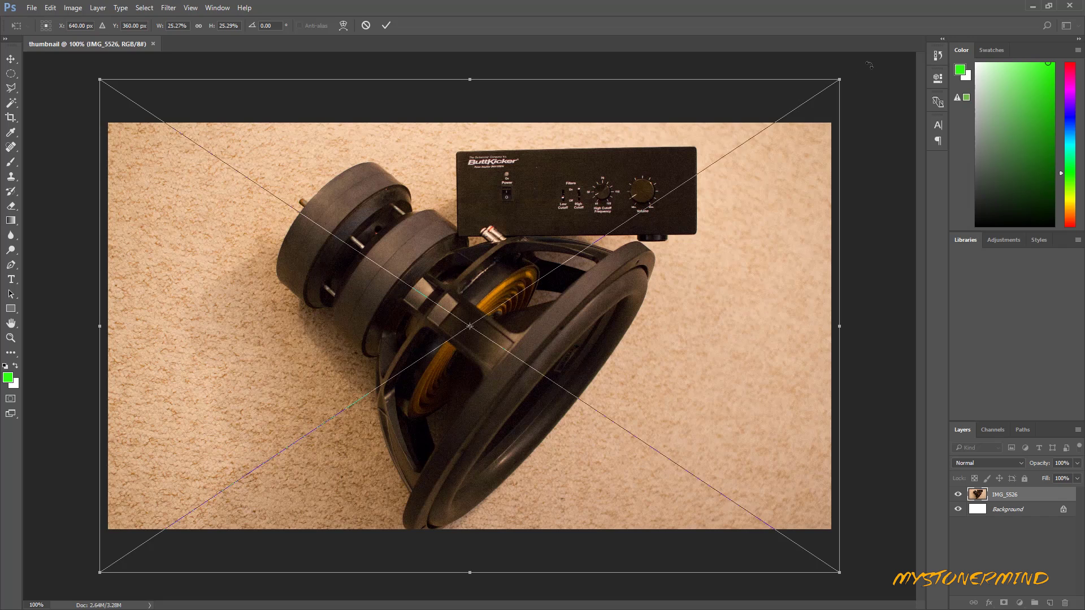
left_click_drag(870, 65, 875, 69)
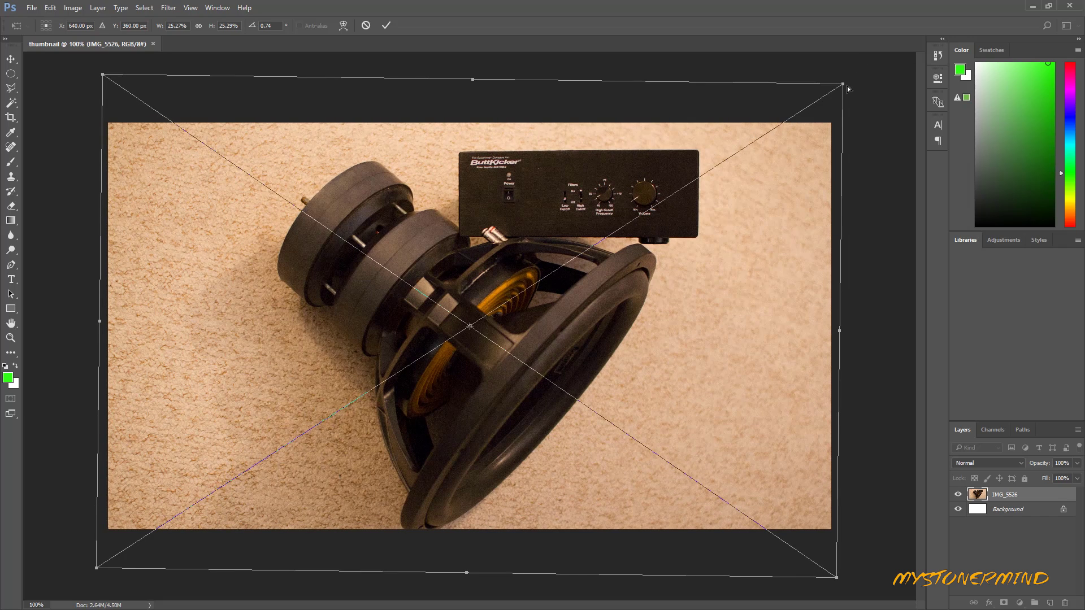
left_click_drag(847, 90, 861, 77)
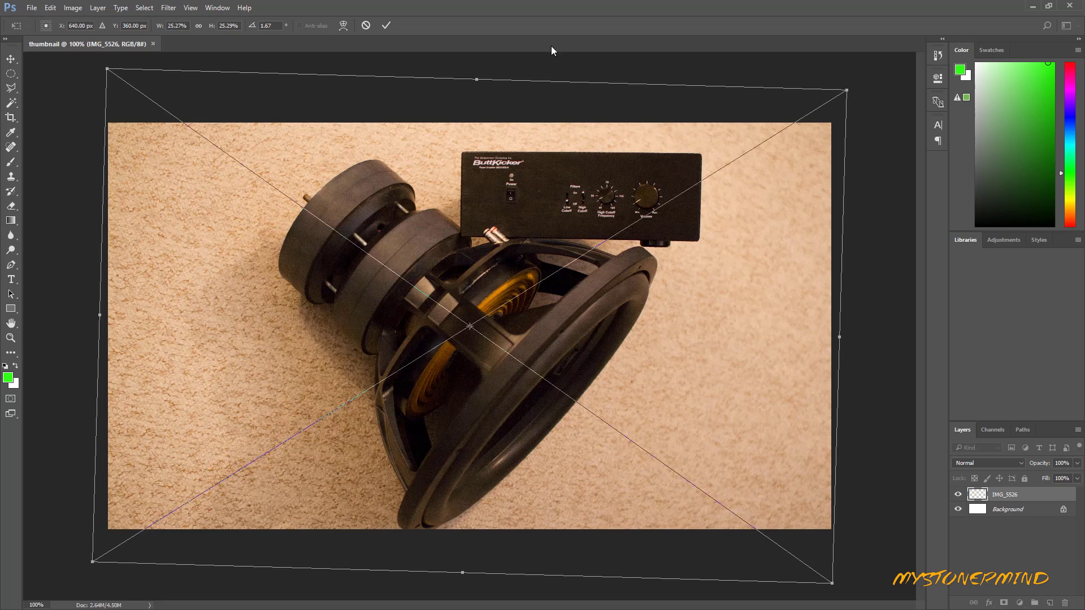
- Show the grid and fine-tune the photo's rotation against it
left_click(190, 7)
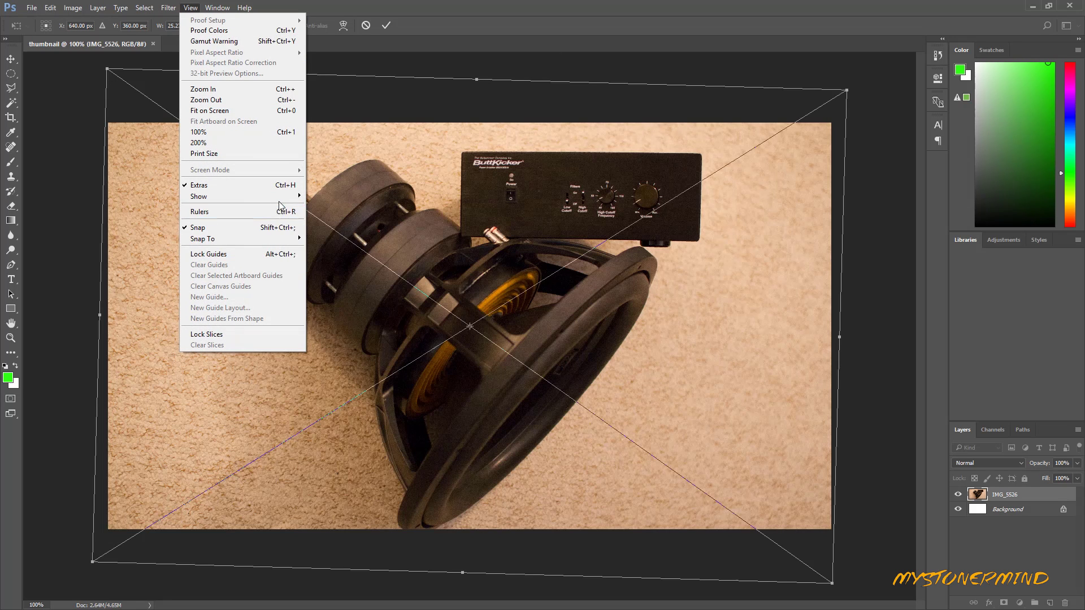
mouse_move(278, 201)
left_click(113, 228)
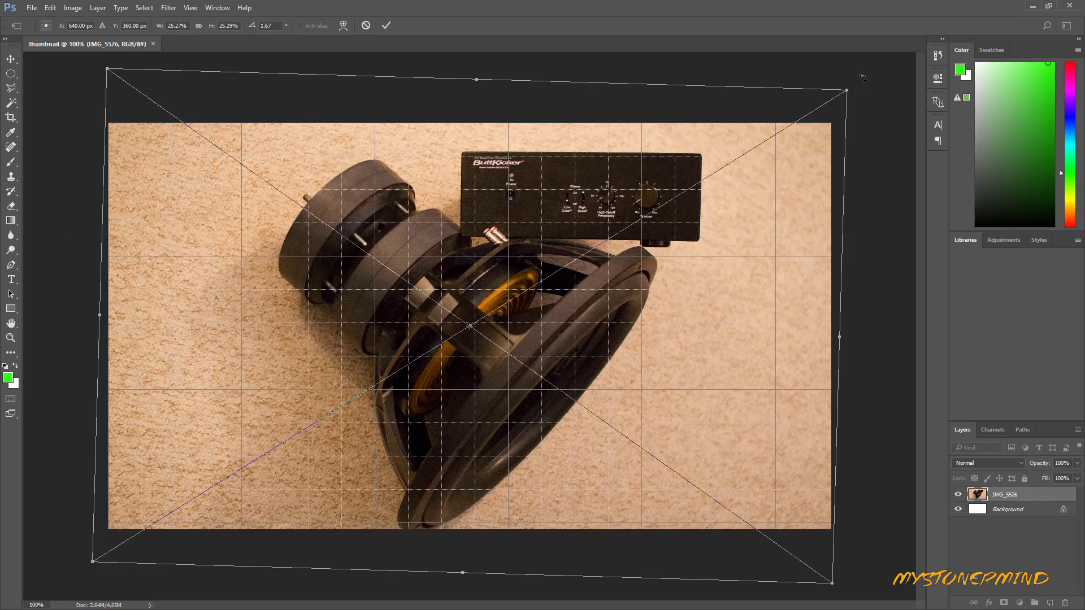
left_click_drag(863, 77, 866, 70)
- Hide the grid and nudge the photo slightly upward on the canvas
left_click(191, 8)
mouse_move(255, 196)
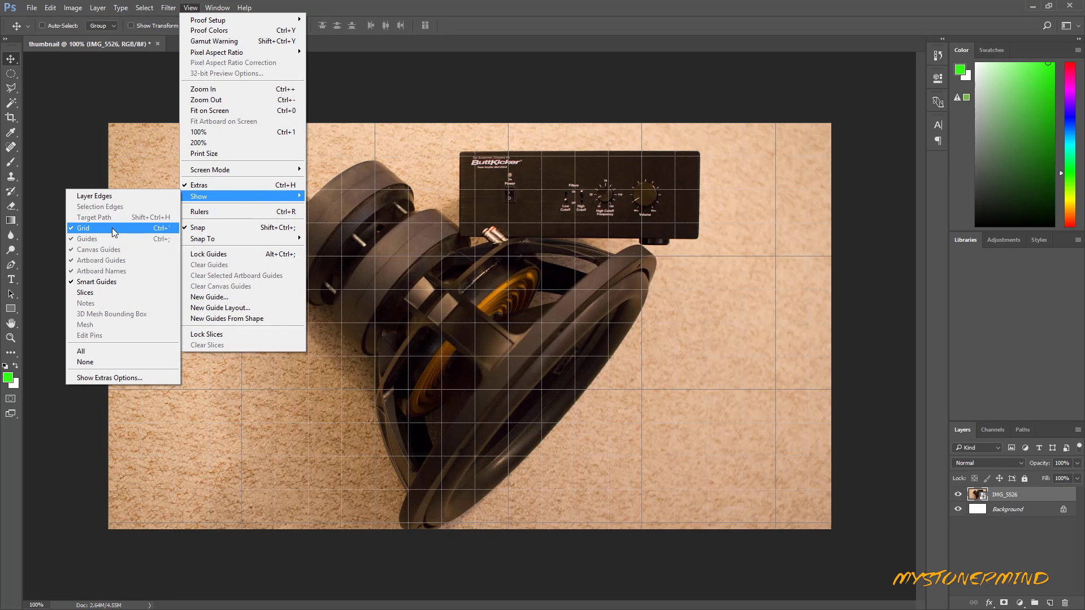
left_click(115, 231)
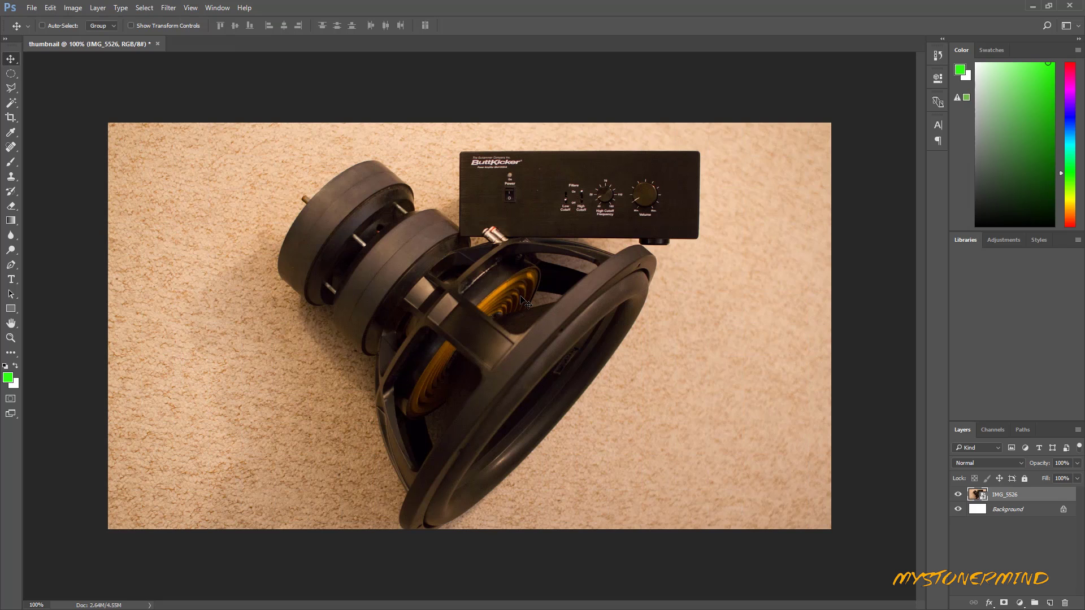
scroll(523, 301, "up", 1)
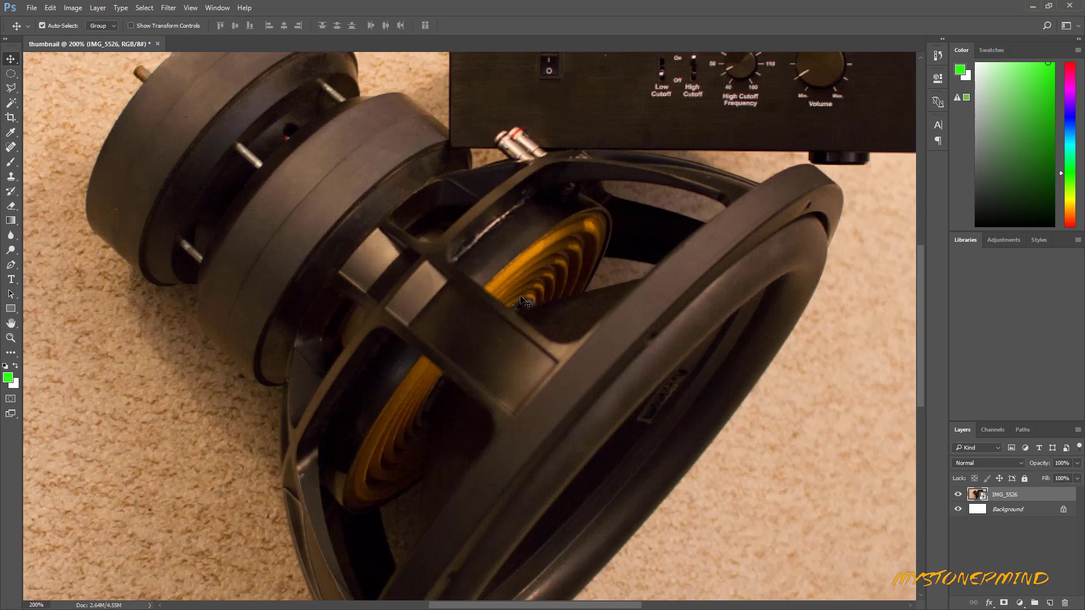
scroll(523, 301, "down", 1)
left_click(190, 7)
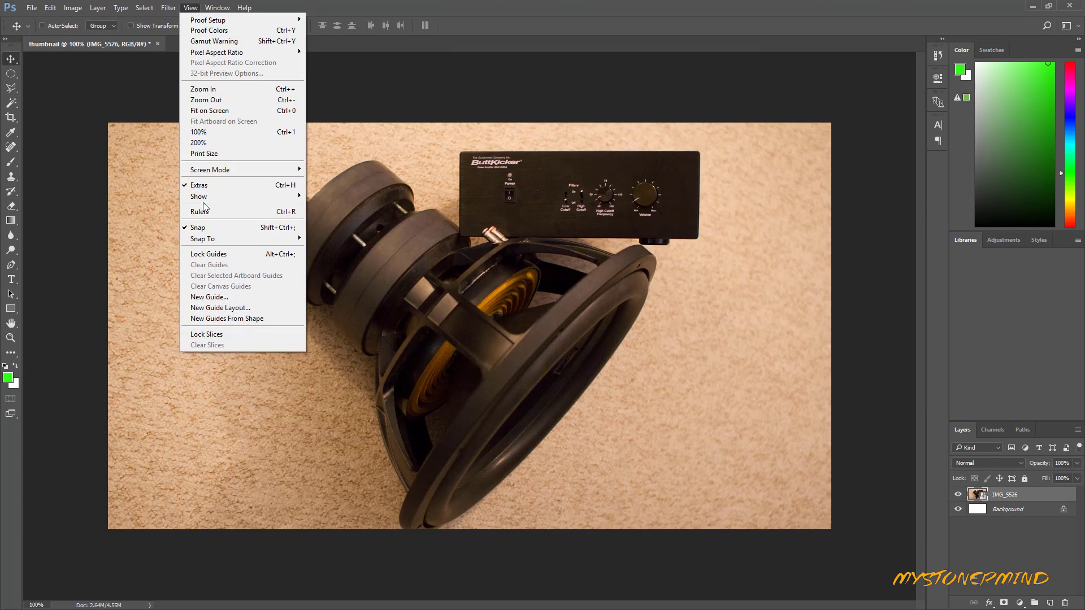
left_click_drag(635, 431, 636, 419)
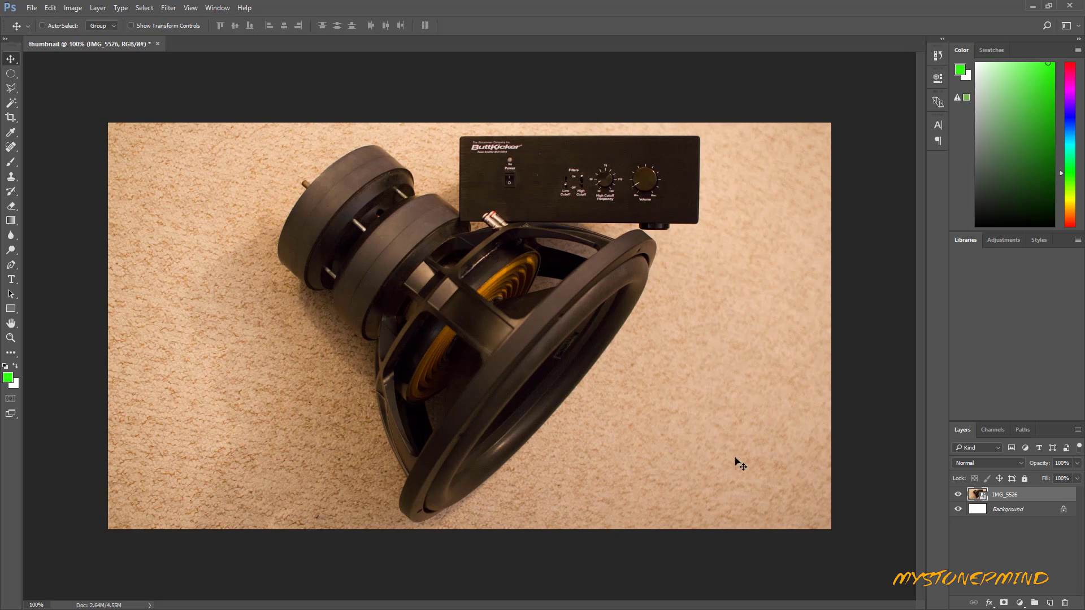
- Rasterize the photo layer and select its right part, excluding the amplifier box
right_click(1048, 492)
left_click(978, 320)
key("m")
left_click_drag(832, 122, 564, 547)
key("alt")
left_click_drag(544, 136, 698, 225)
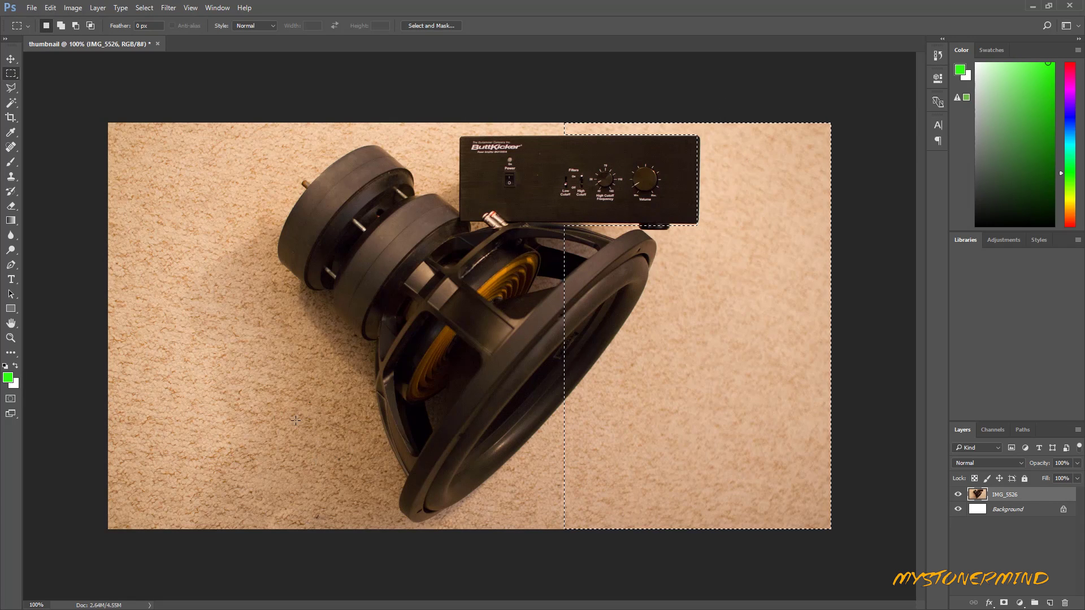
- Outline the left carpet with a 0 px feather Polygonal Lasso and copy it to a new layer
mouse_move(71, 116)
left_mouse_down()
mouse_move(217, 369)
mouse_move(263, 512)
left_mouse_up()
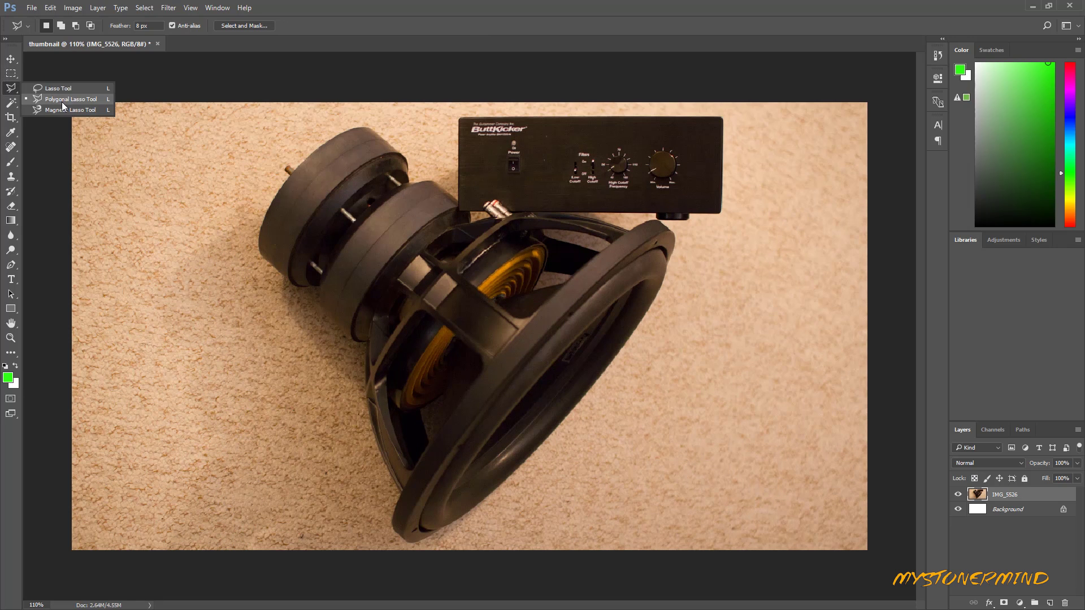
left_click(62, 102)
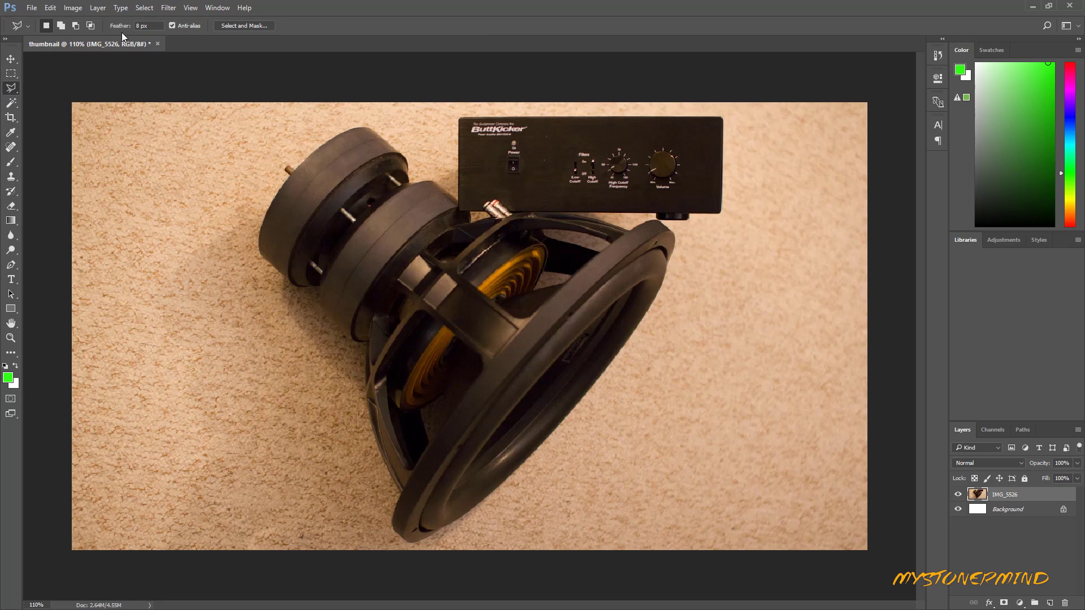
left_click_drag(120, 26, 75, 35)
double_click(395, 565)
right_click(199, 381)
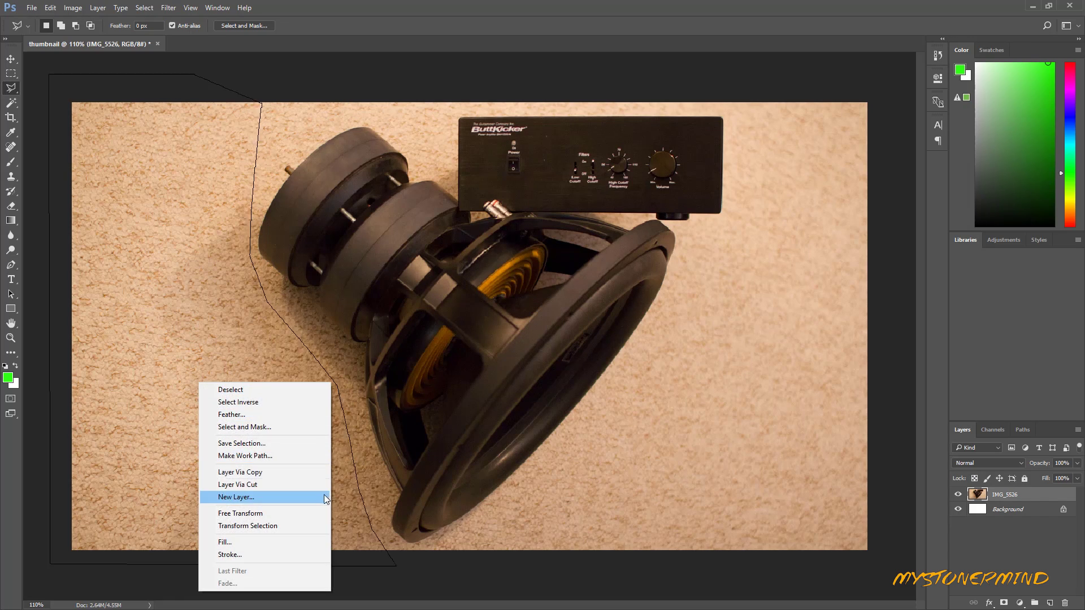
left_click(328, 472)
- Apply Lens Blur to the copied carpet layer
left_click(169, 7)
mouse_move(226, 132)
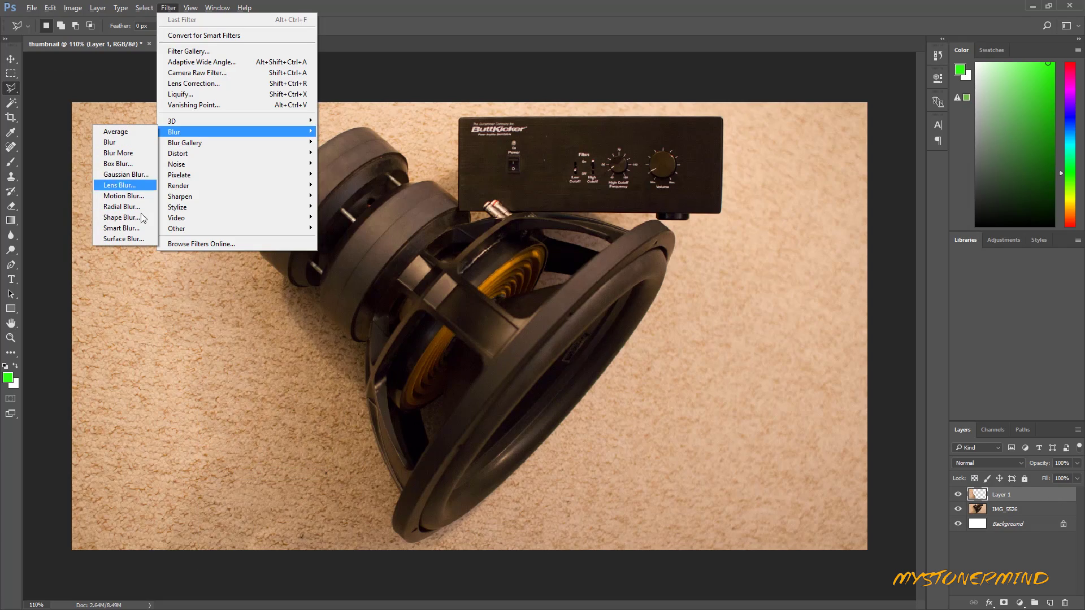
left_click(148, 185)
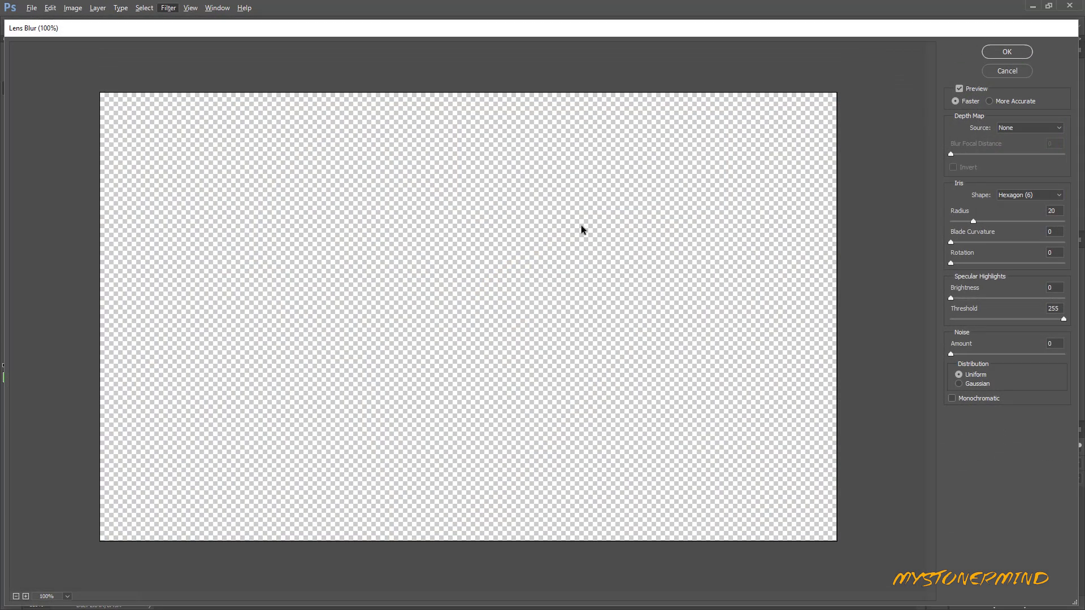
left_click(1019, 51)
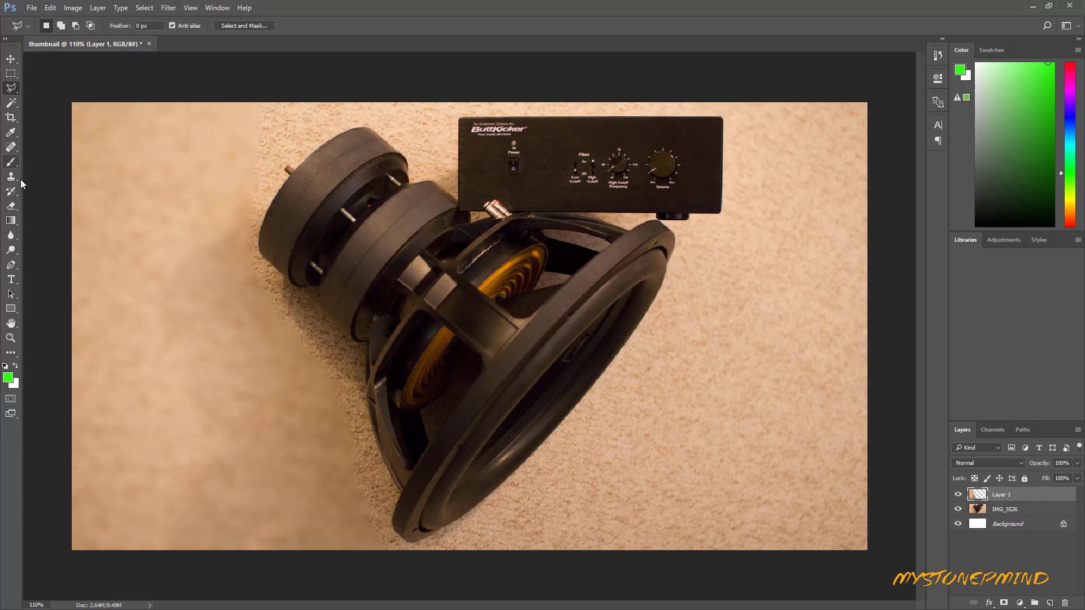
- Softly erase the blur over the upper-left carpet with a low-opacity Eraser, then select both photo layers
left_click(11, 207)
left_click_drag(193, 26, 150, 39)
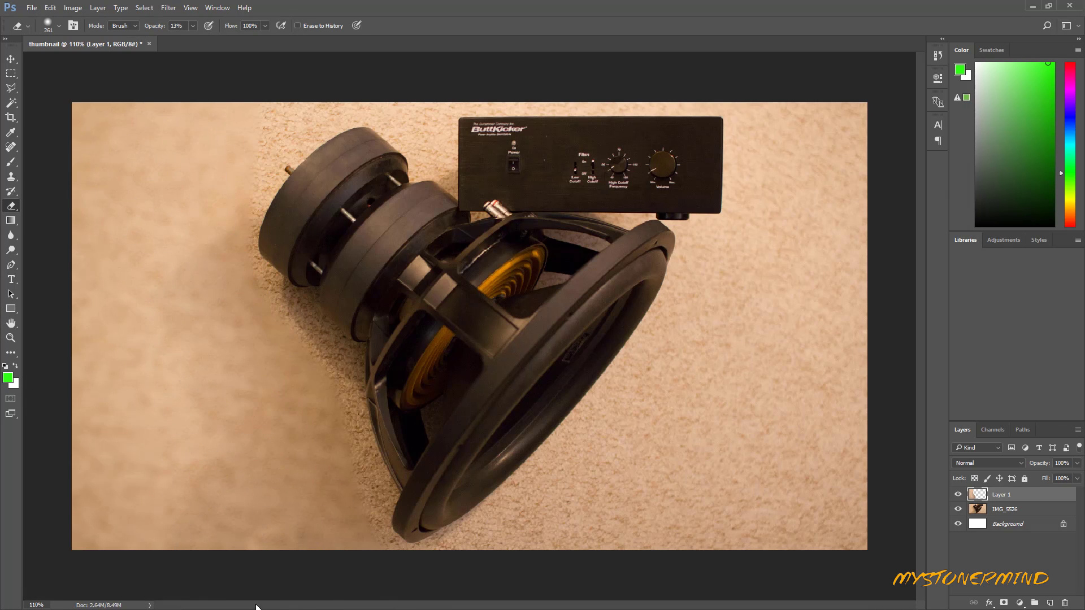
left_click_drag(144, 265, 151, 133)
left_click(1044, 511, "ctrl")
- Merge the two photo layers into one and apply Auto Color
right_click(1044, 510)
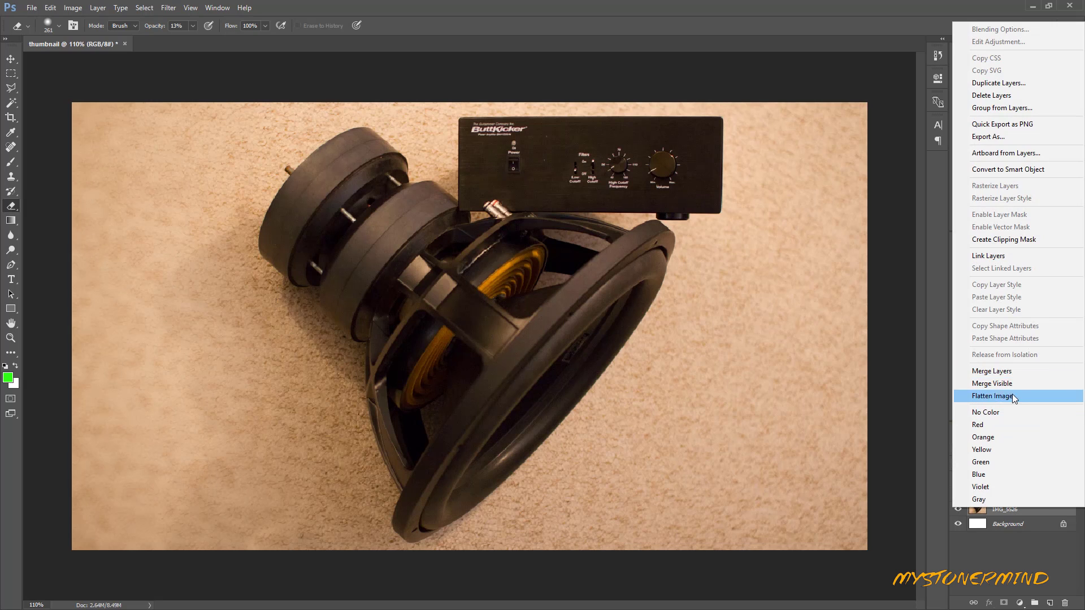
left_click(1012, 371)
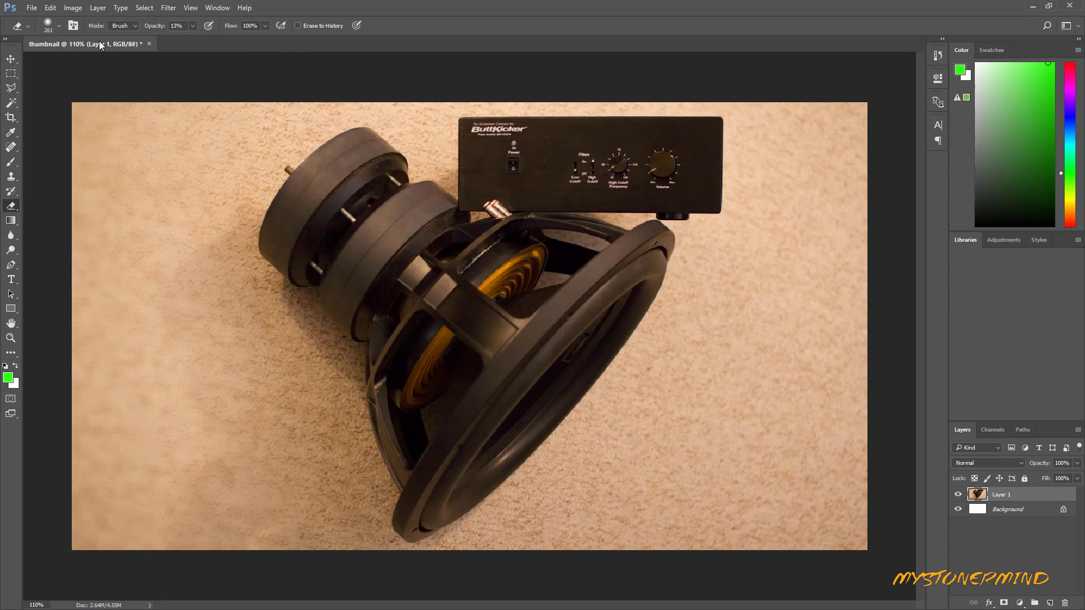
left_click(73, 8)
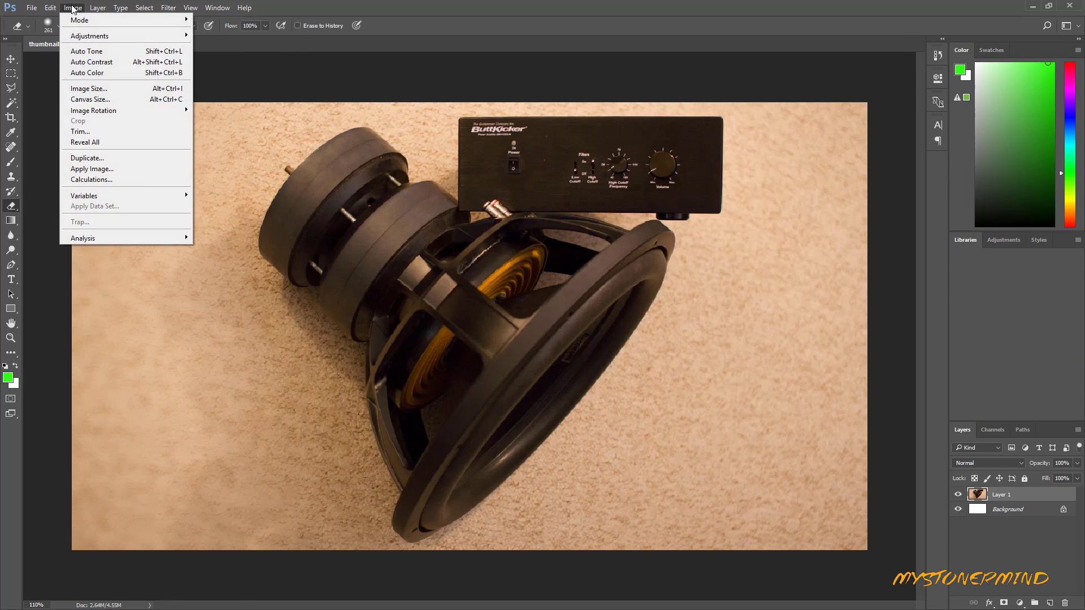
left_click(96, 76)
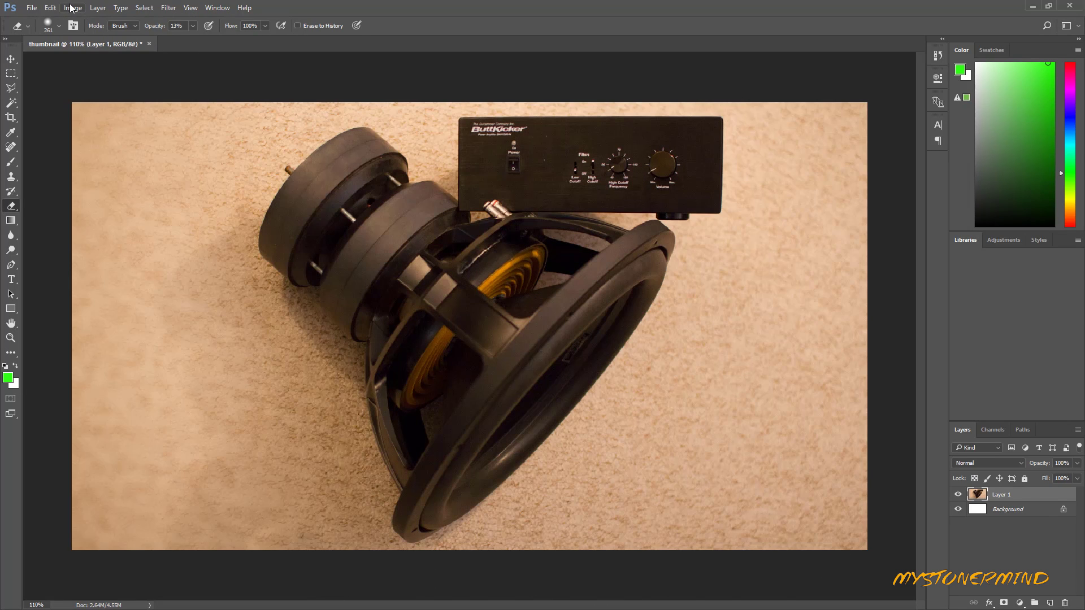
- Set Color Balance midtones to -18, +5, +26 to cool the photo toward cyan and blue
left_click(71, 8)
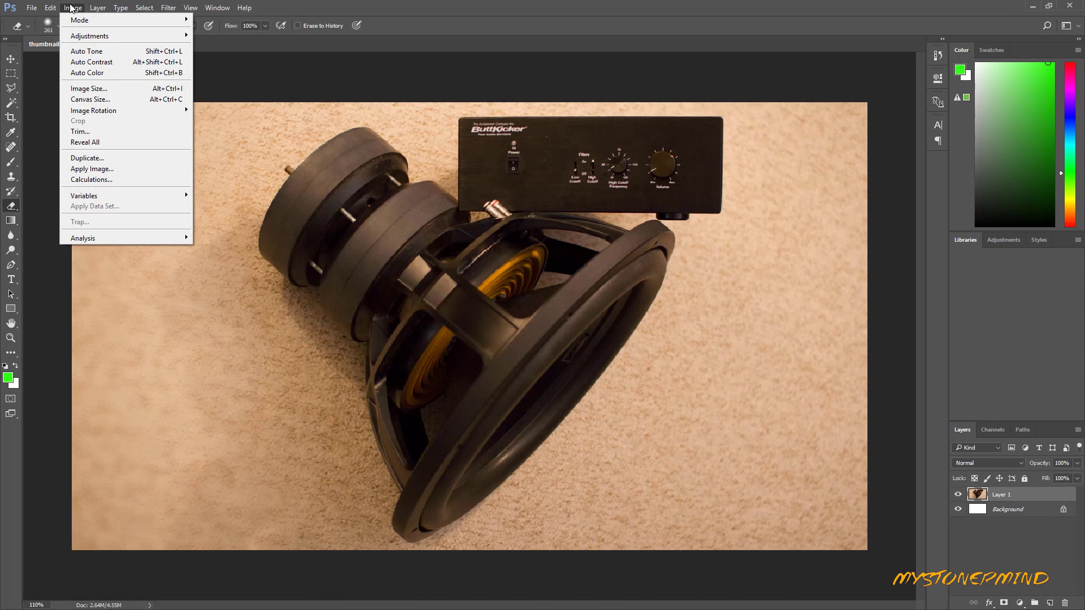
mouse_move(120, 37)
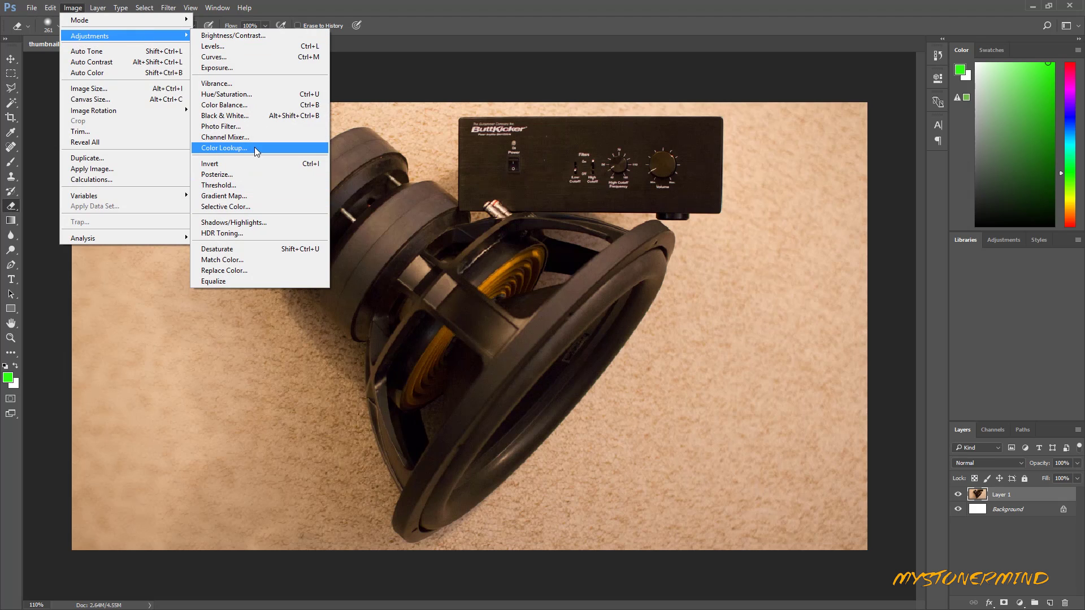
left_click(248, 106)
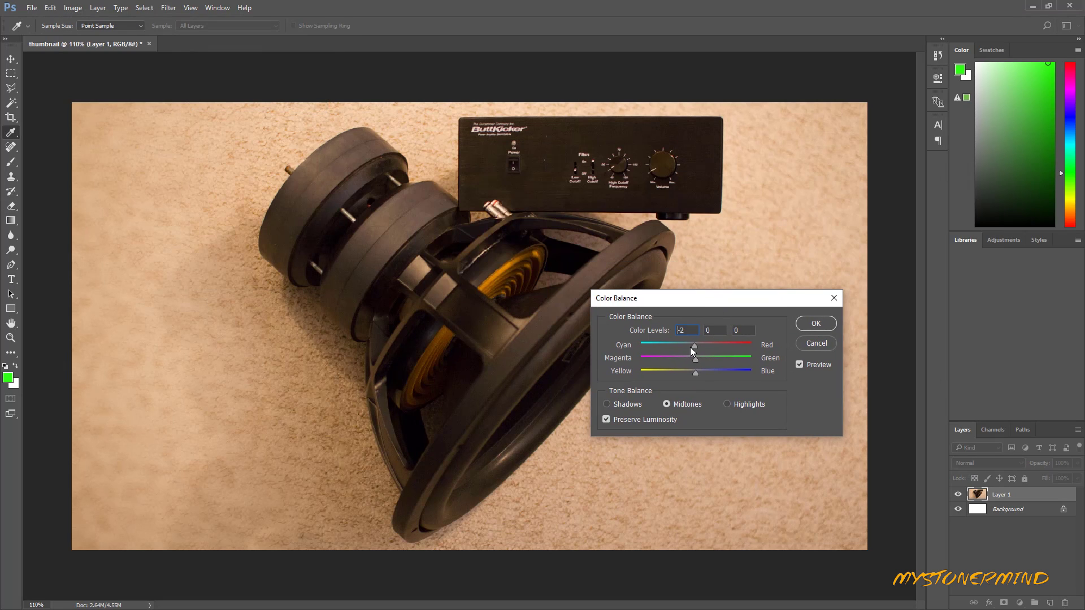
left_click_drag(690, 347, 684, 346)
mouse_move(695, 373)
left_mouse_down()
mouse_move(708, 373)
mouse_move(701, 361)
left_mouse_up()
key("Return")
key("e")
left_click(72, 8)
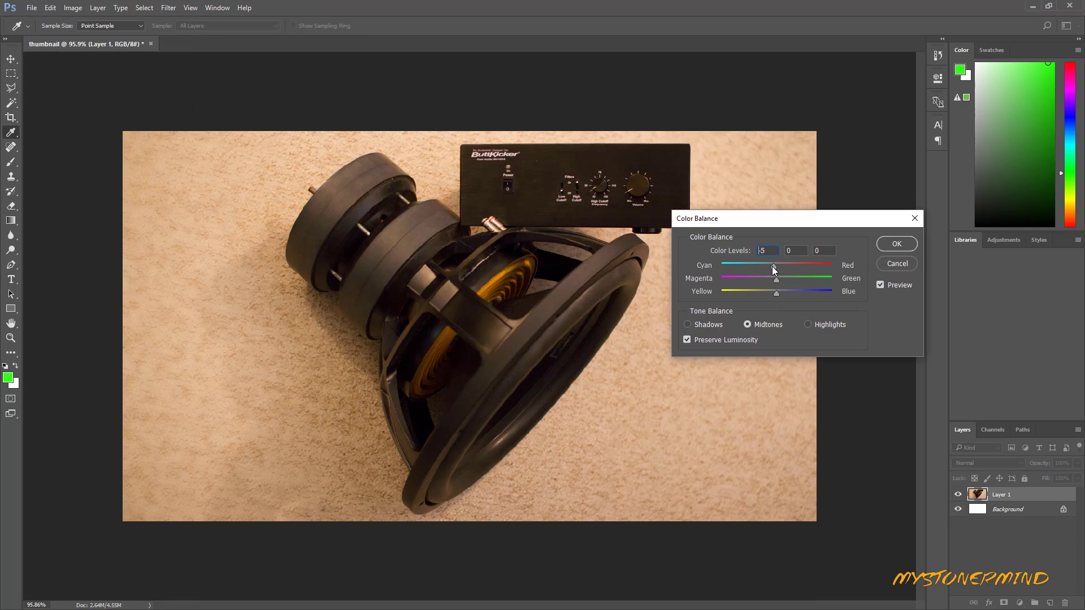
left_click_drag(772, 266, 787, 297)
- Apply the Color Balance and add 'SMD' text, moved toward the middle-left
left_click(894, 248)
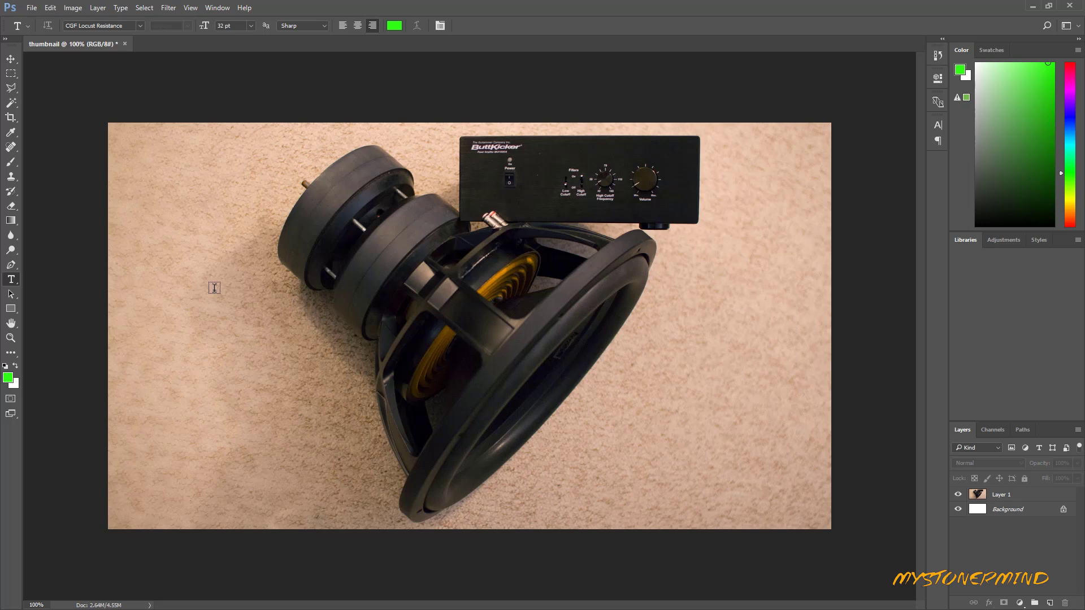
left_click(193, 325)
type("SMD")
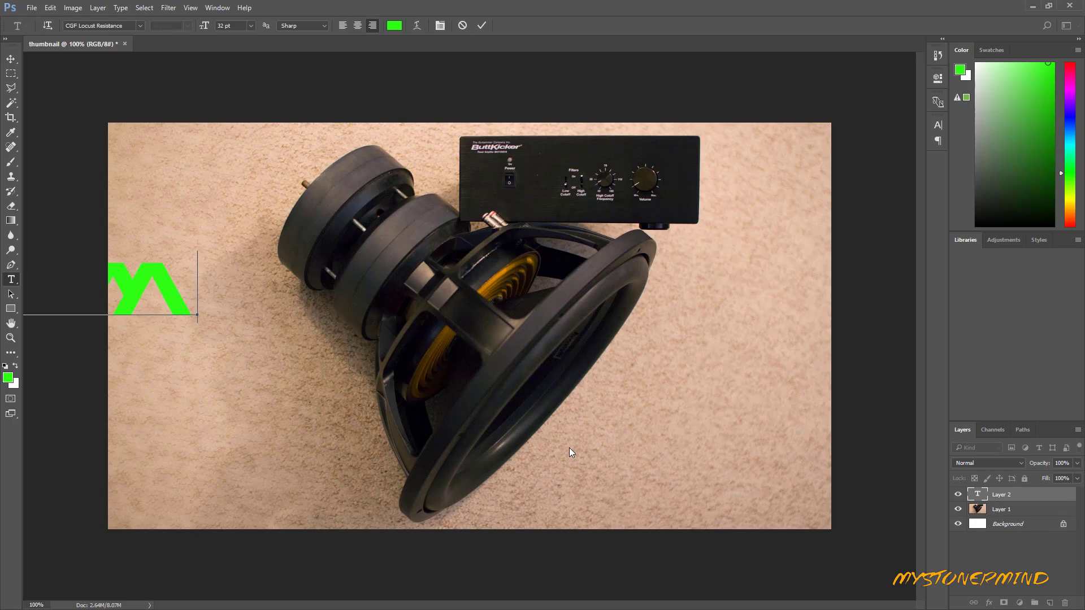
key("ctrl+Return")
key("v")
left_click_drag(165, 270, 367, 312)
- Add two-line 'FREE' / 'air' text on the right side of the photo
key("t")
left_click(599, 298)
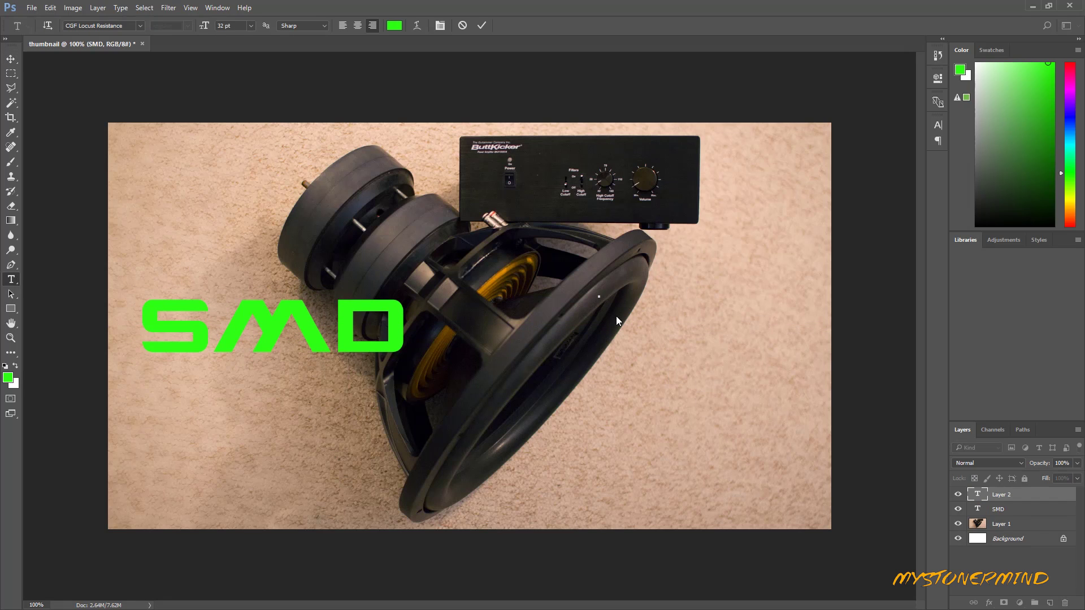
type("FREE")
key("Return")
type("air")
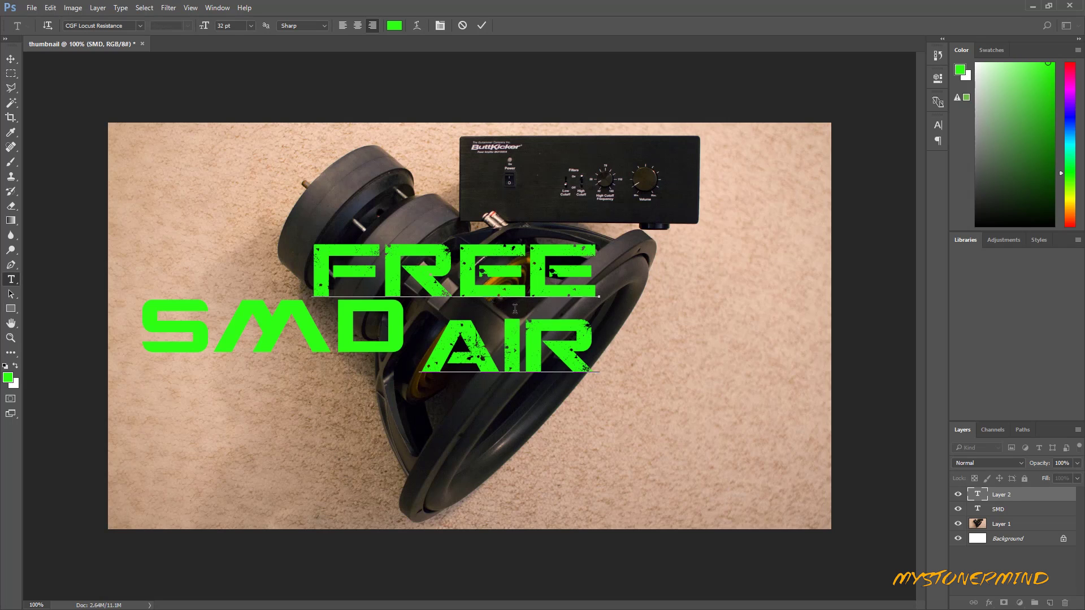
left_click_drag(625, 320, 869, 366)
left_click(192, 343)
left_click(337, 339)
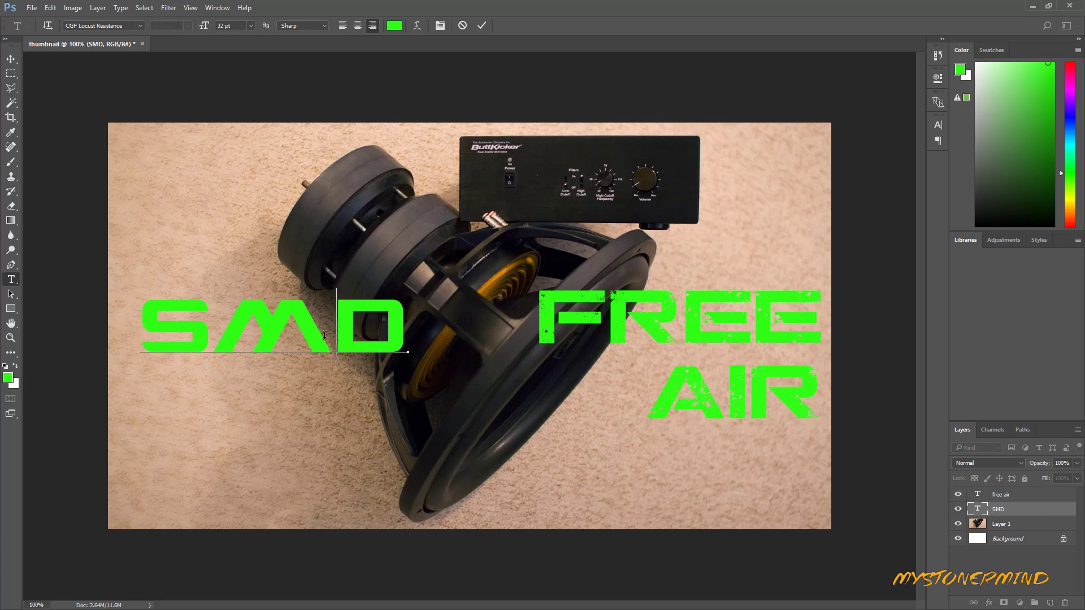
- Add a Stroke style to SMD and reposition the text in line with FREE
double_click(1035, 519)
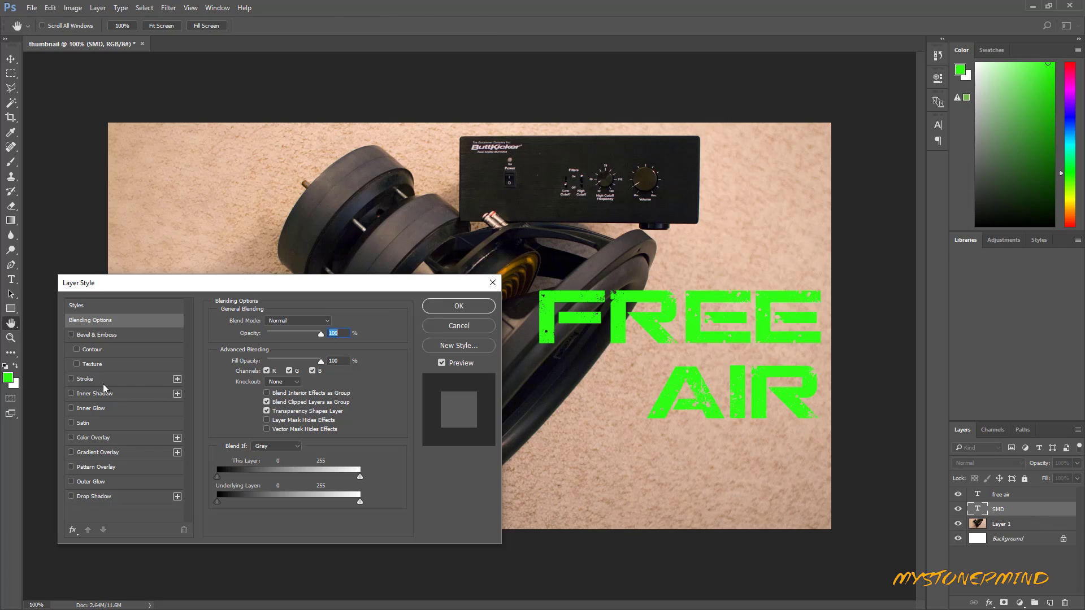
left_click(71, 379)
mouse_move(206, 284)
left_mouse_down()
mouse_move(409, 451)
mouse_move(682, 219)
left_mouse_up()
left_click(562, 314)
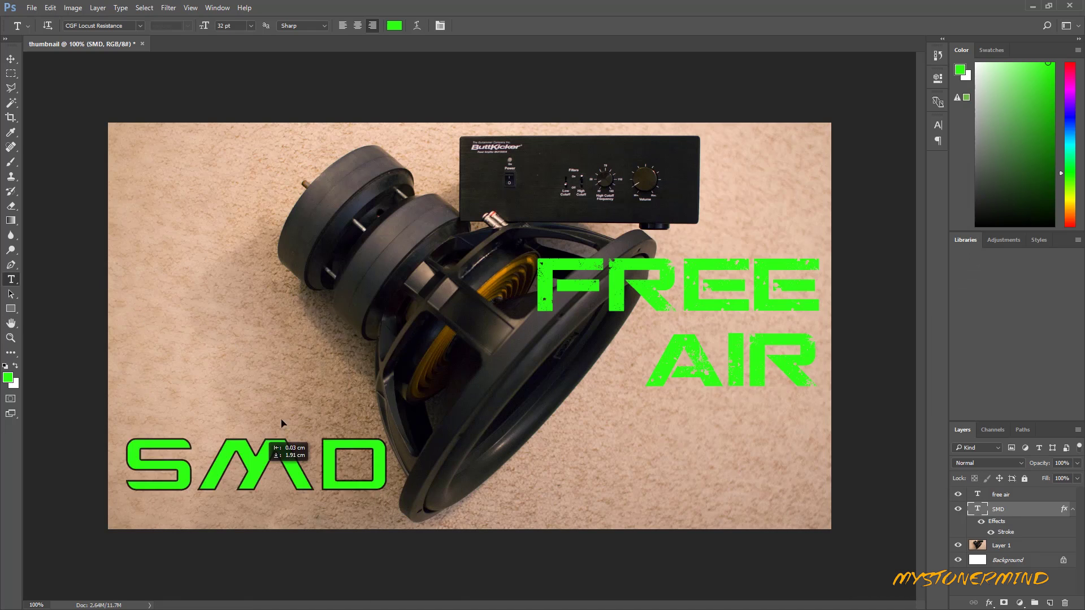
left_click_drag(217, 421, 247, 254)
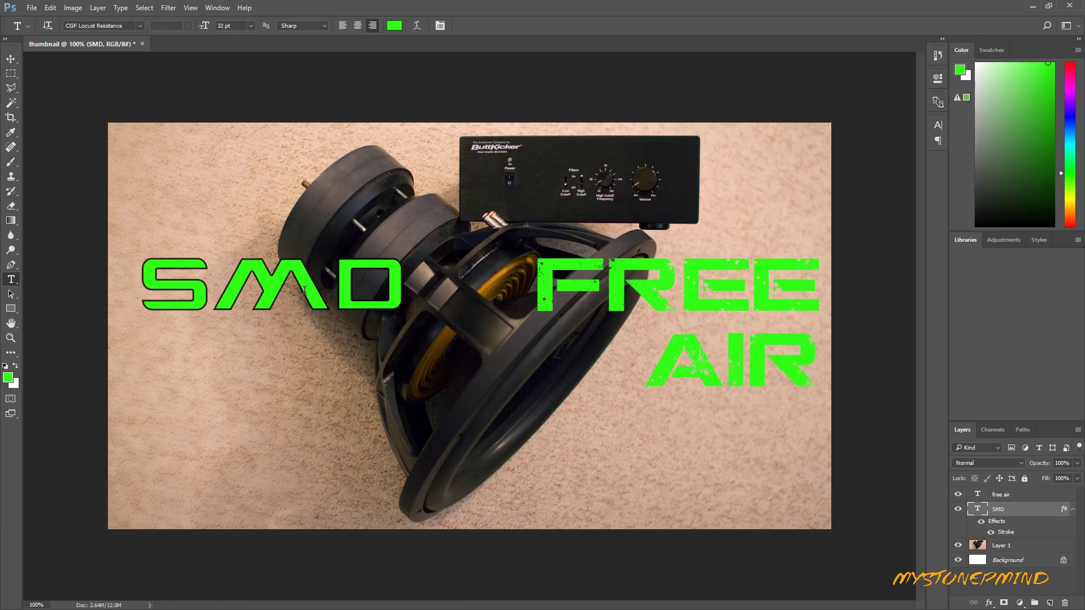
left_click(398, 303)
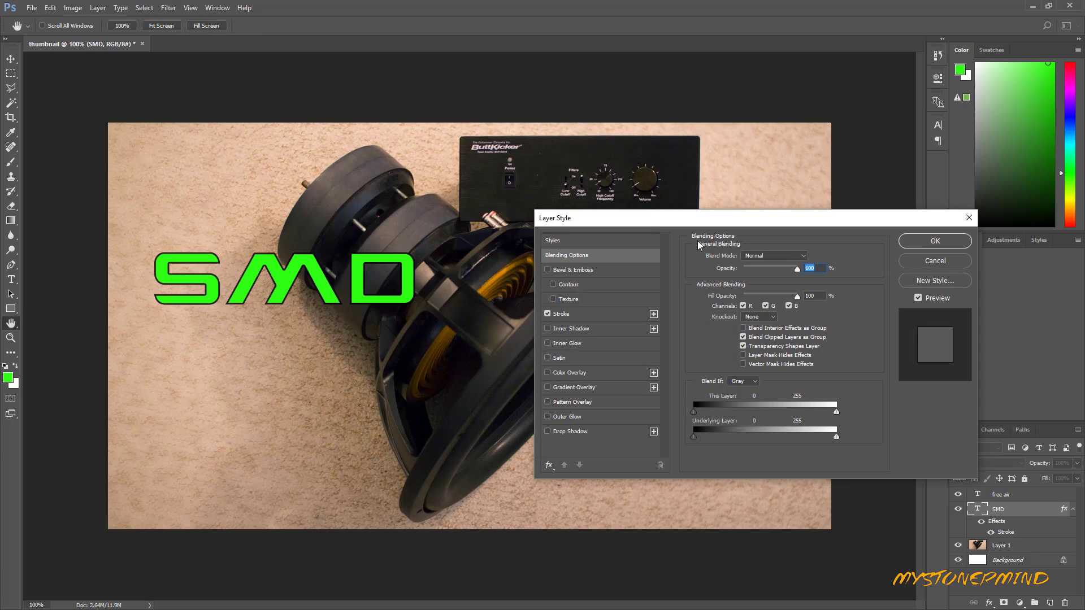
- Replace SMD's stroke with a Gradient Overlay and edit its stops to pink and blue
left_click_drag(713, 217, 486, 145)
left_click(317, 235)
left_click(343, 308)
left_click(532, 203)
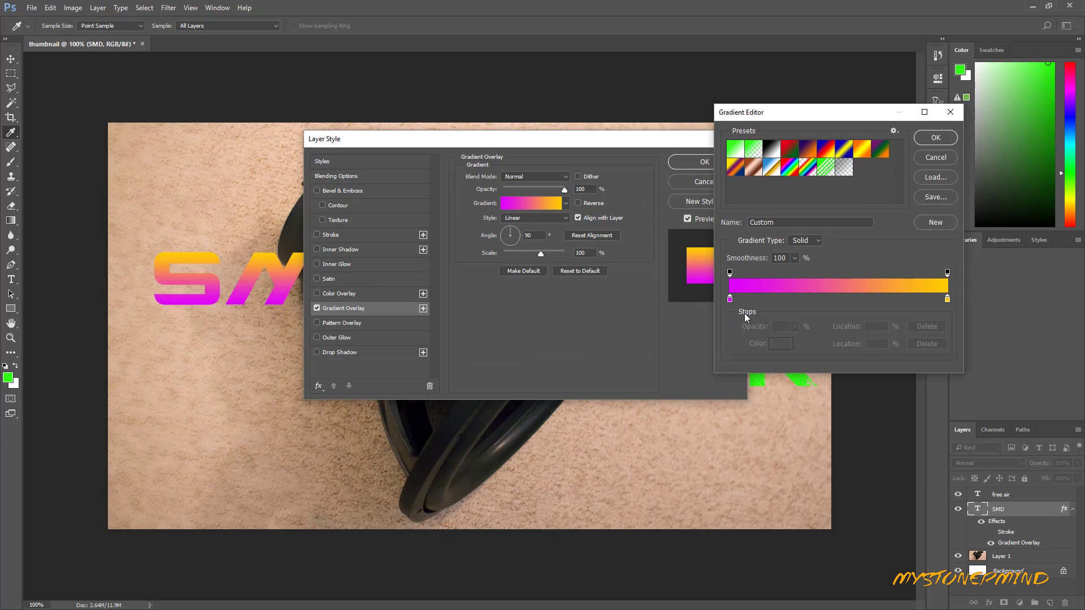
left_click(729, 299)
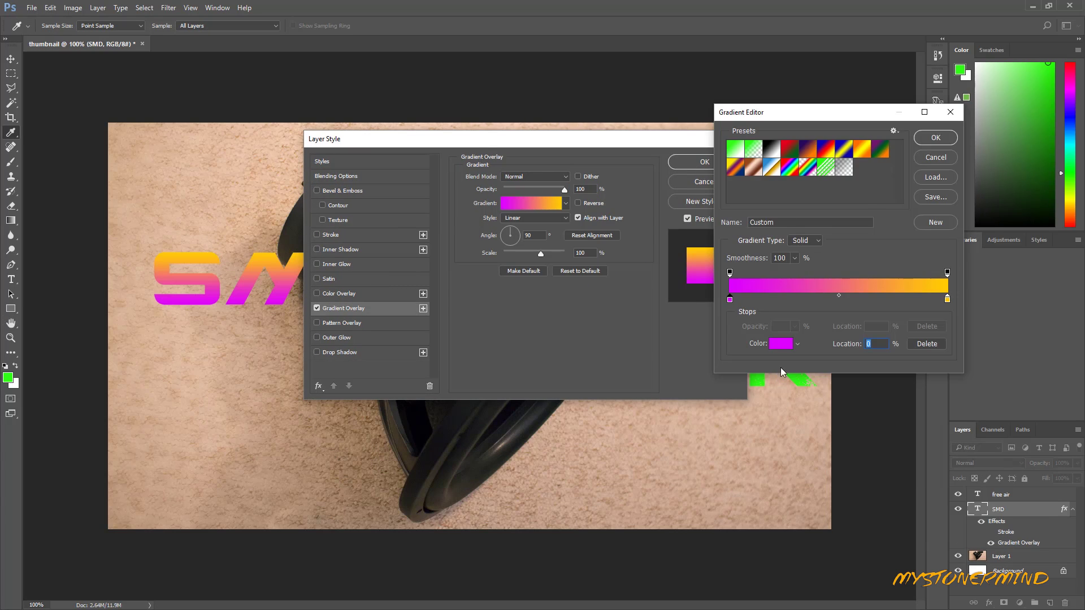
left_click(781, 343)
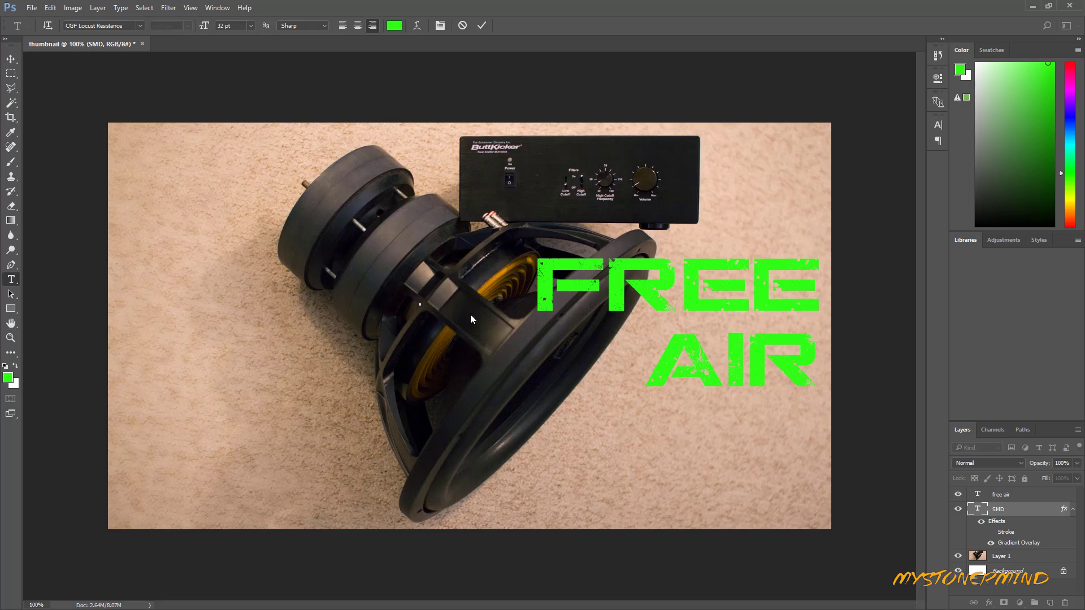
type("SMD")
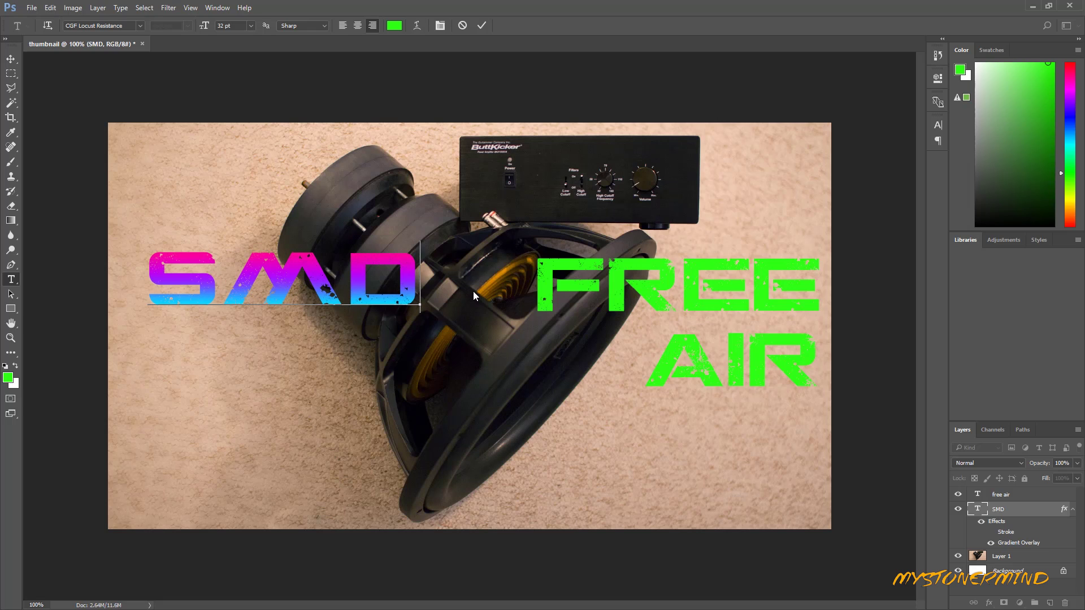
- Duplicate the SMD layer, hide the original, and set the copy to 51 pt
left_click_drag(473, 295, 492, 296)
key("ctrl+Return")
key("ctrl+j")
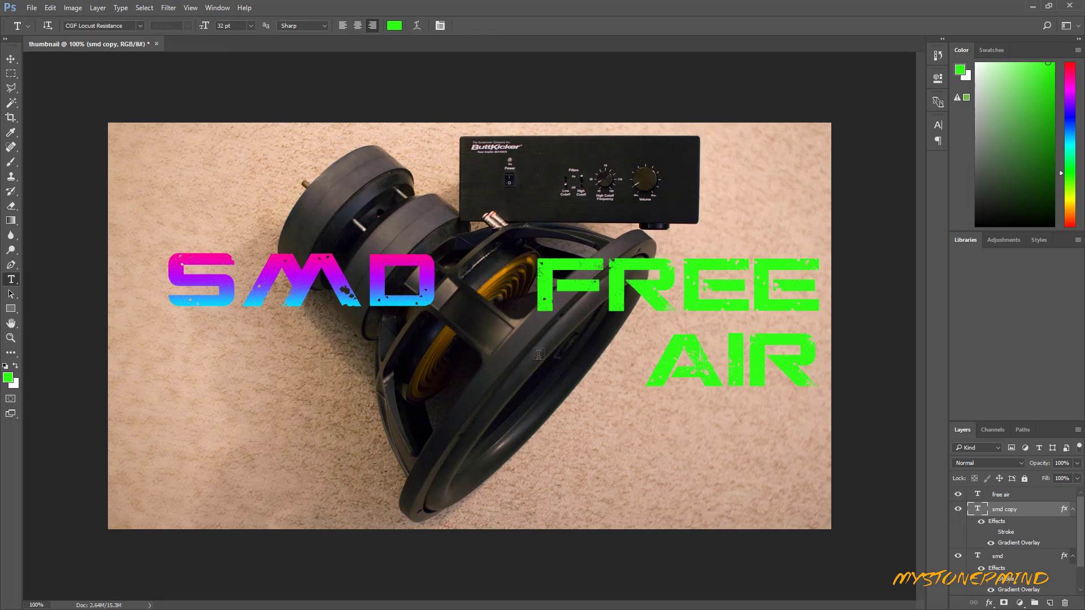
left_click(958, 556)
scroll(1080, 554, "down", 2)
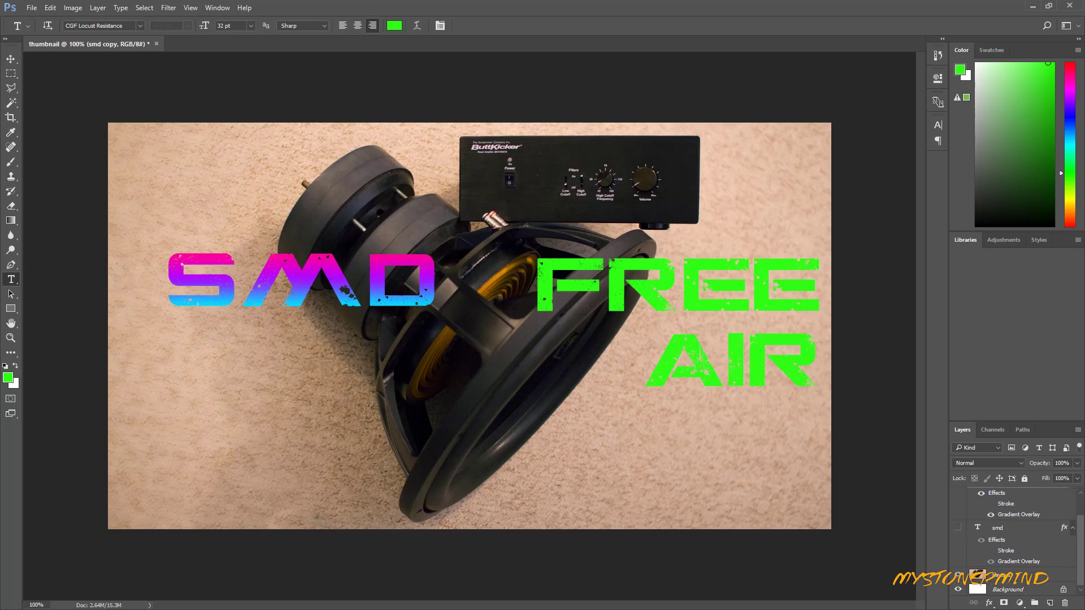
scroll(1017, 537, "up", 2)
double_click(978, 509)
left_click_drag(204, 26, 224, 56)
- Make the SMD copy vertical on the left edge and shift FREE AIR slightly down-left
left_click_drag(101, 222, 228, 295)
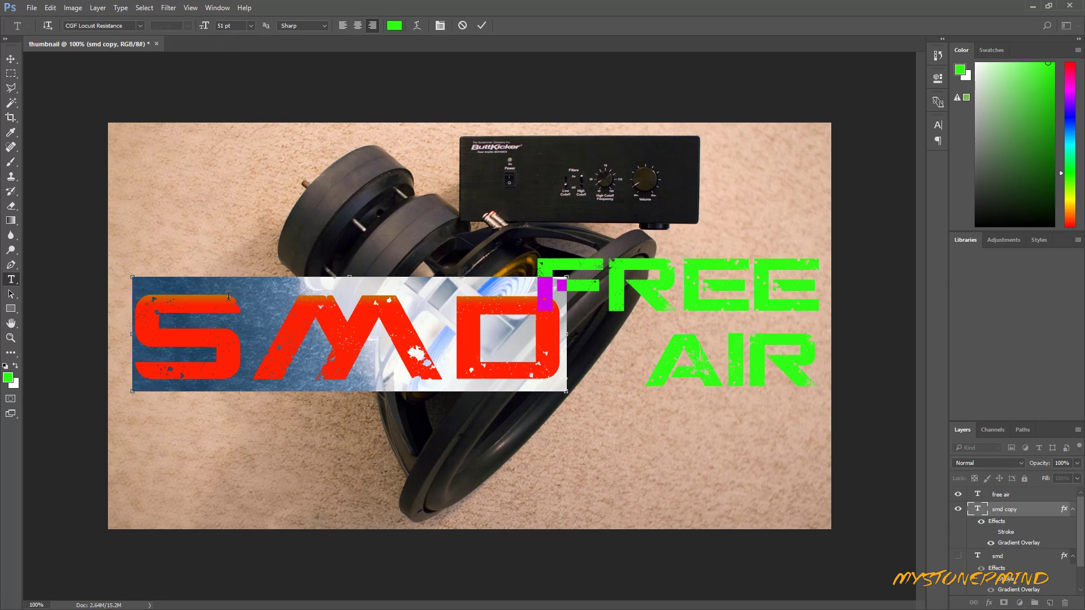
left_click(48, 28)
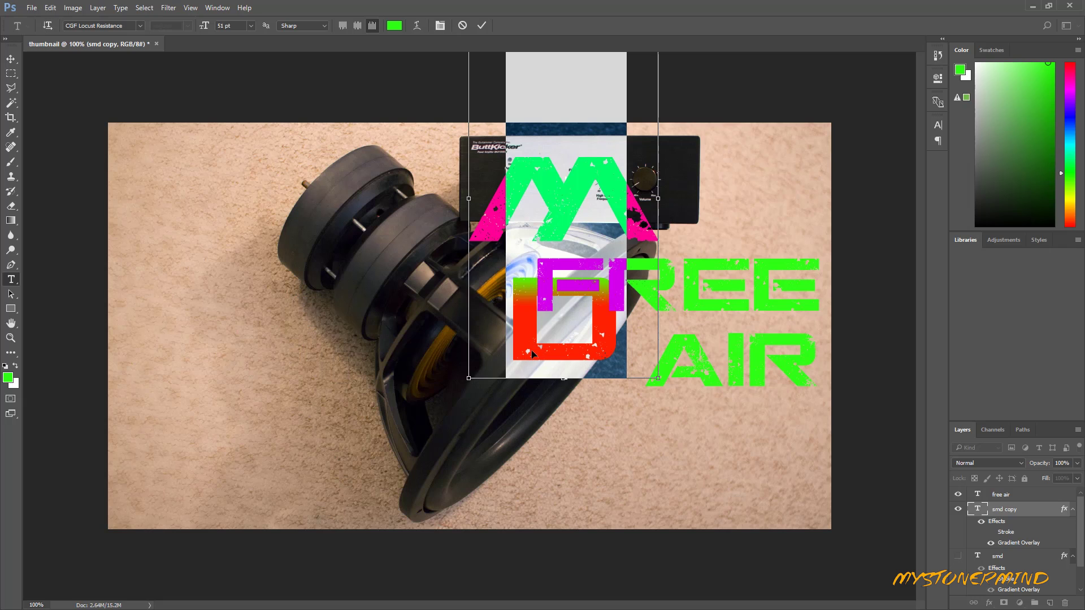
left_click_drag(531, 354, 194, 435)
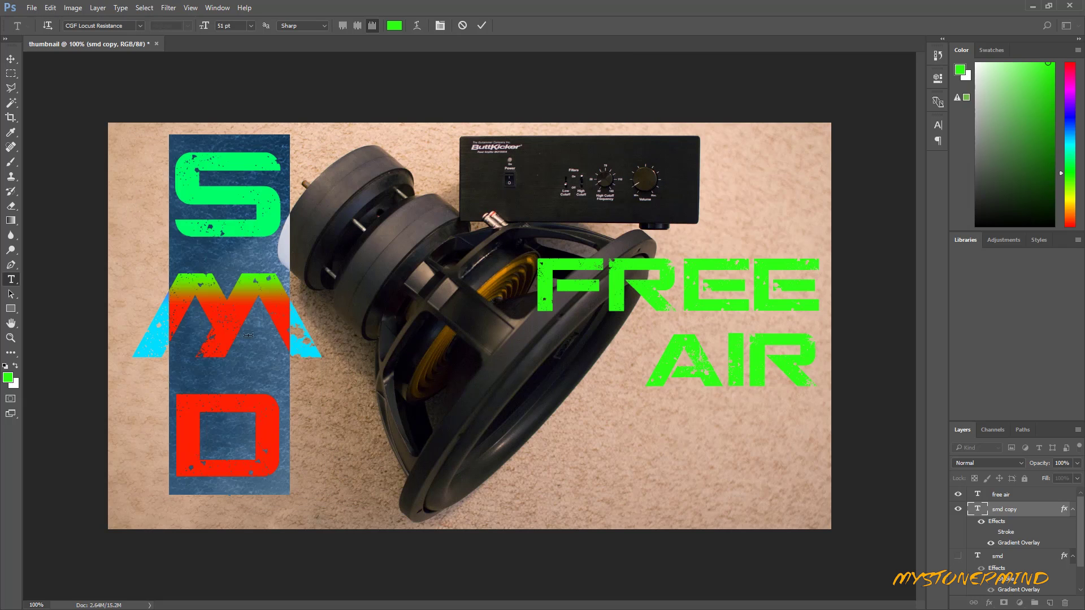
left_click(244, 367)
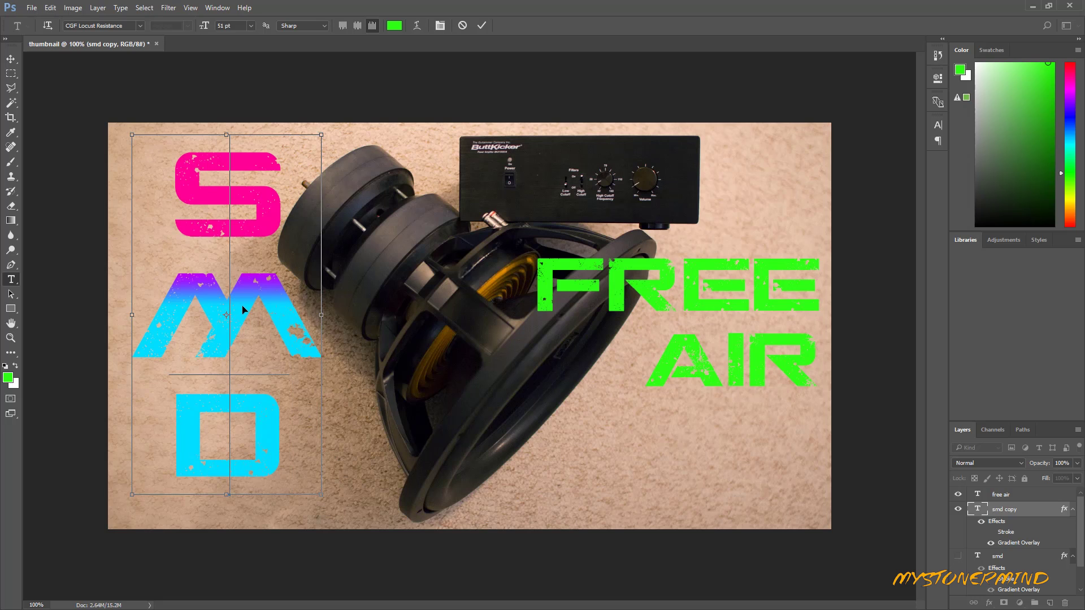
left_click_drag(236, 312, 258, 316)
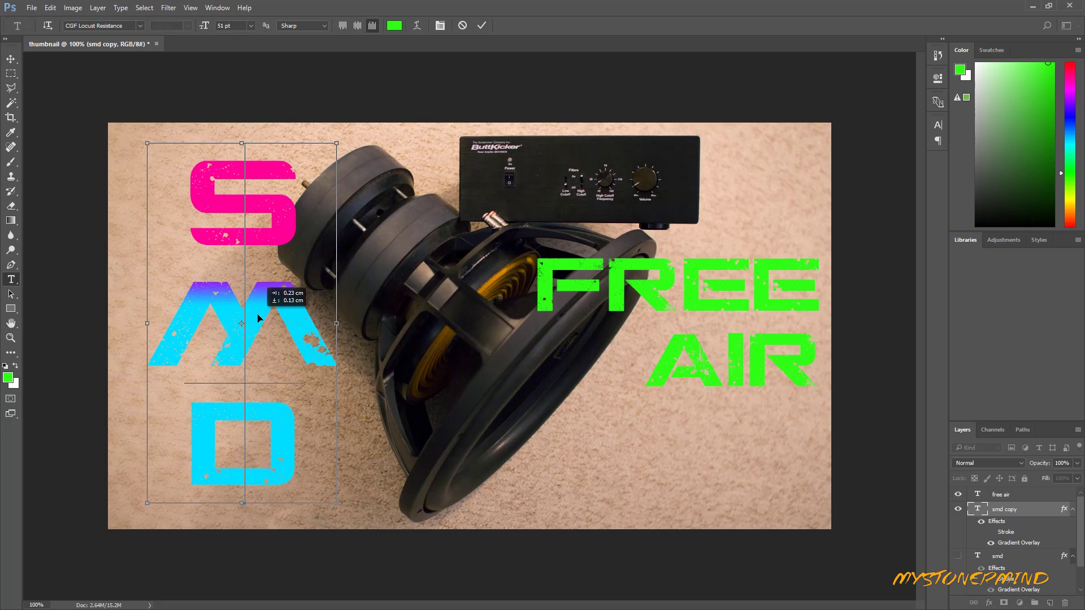
left_click(12, 59)
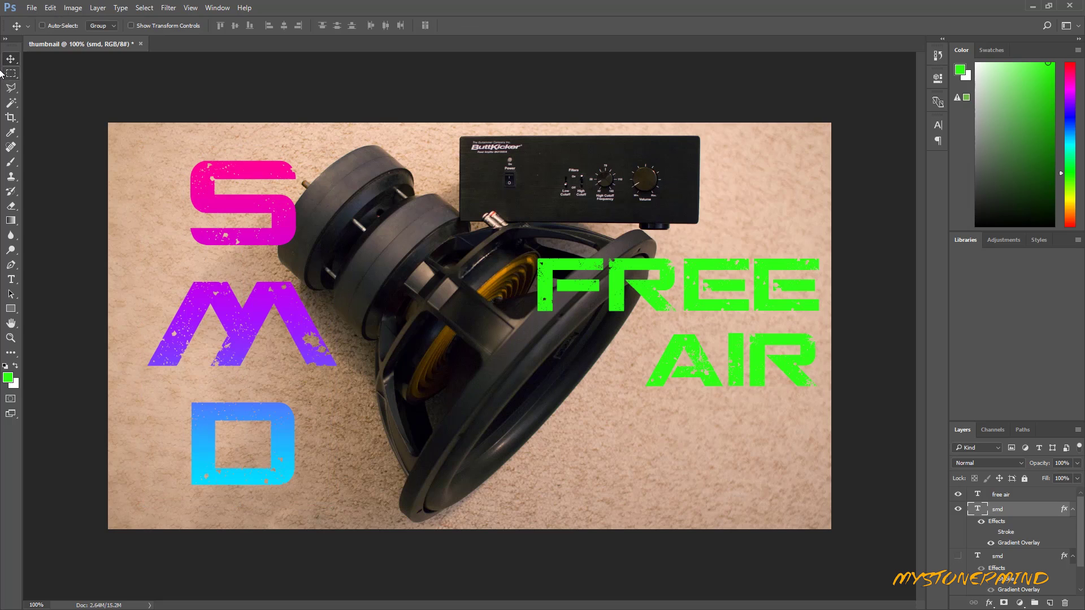
left_click_drag(253, 320, 277, 385)
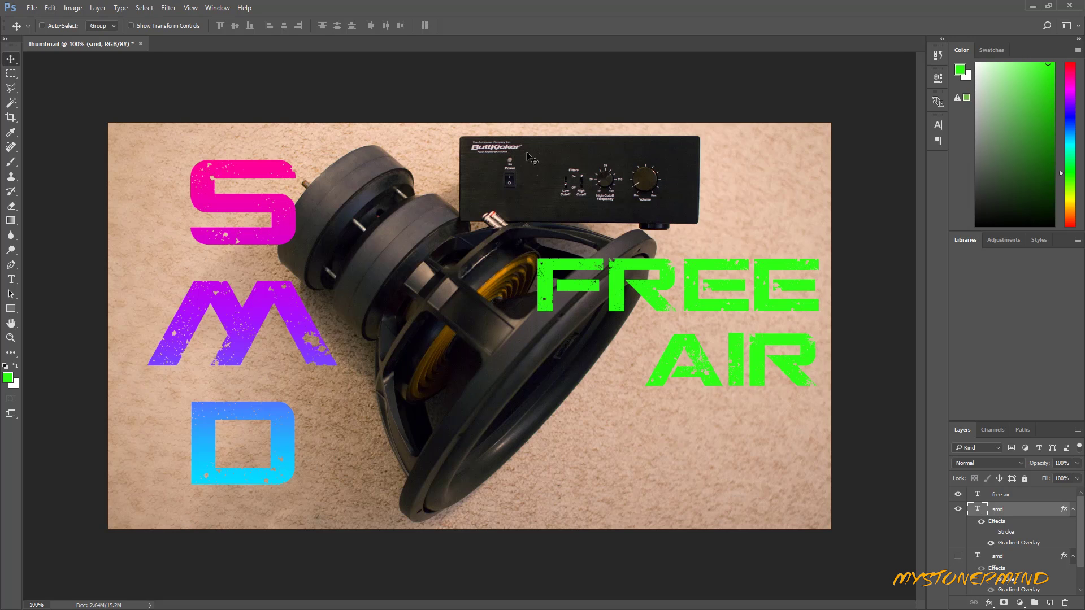
left_click_drag(653, 321, 730, 401)
- Duplicate the FREE AIR layer, hide the original, and add a Gradient Overlay to the copy
key("ctrl+j")
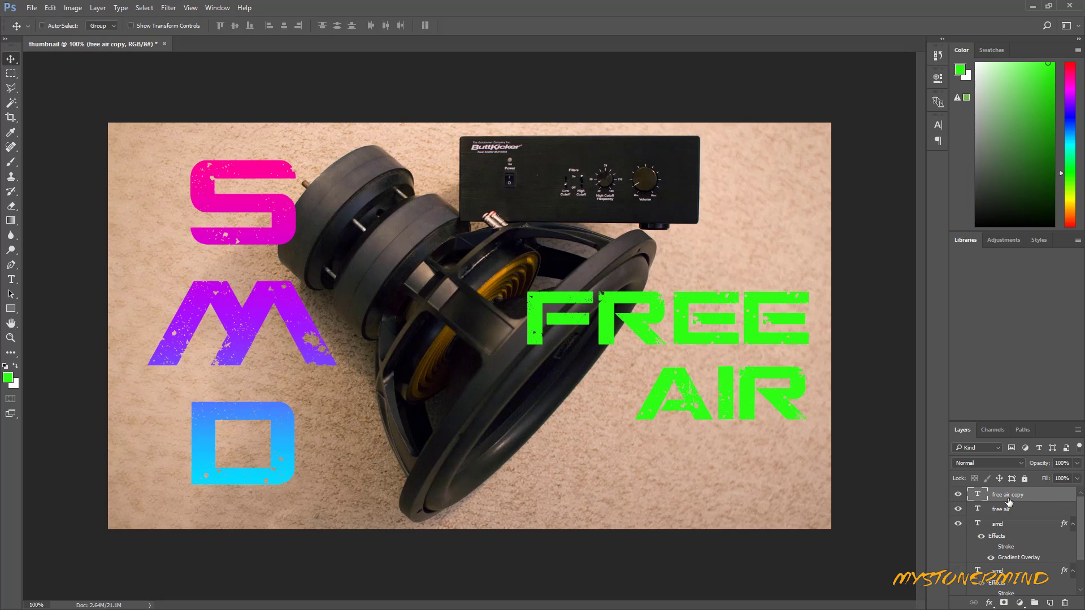
left_click(958, 512)
double_click(1046, 497)
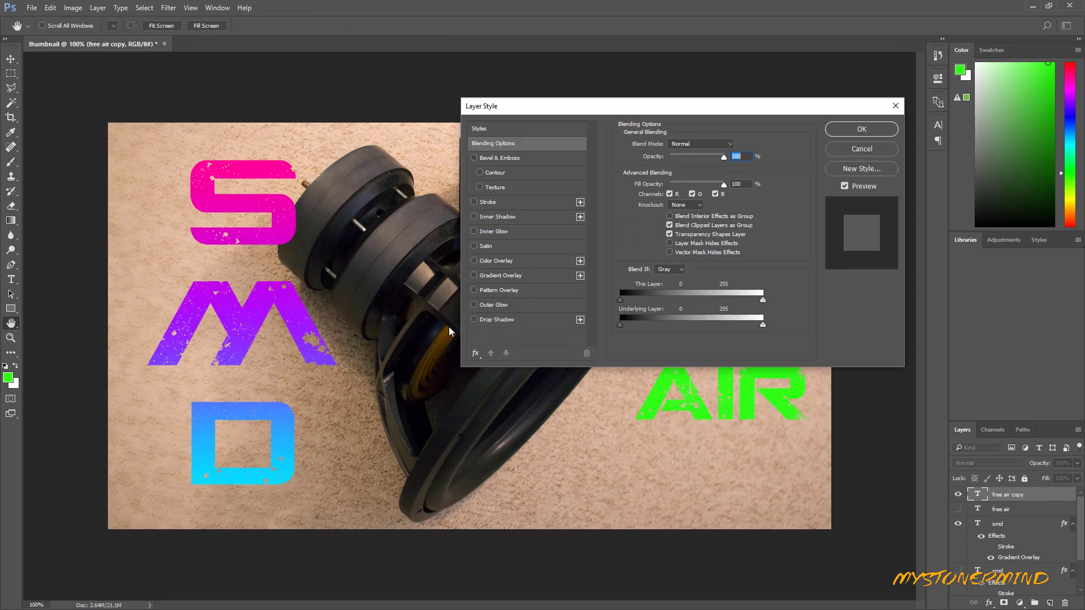
left_click(501, 275)
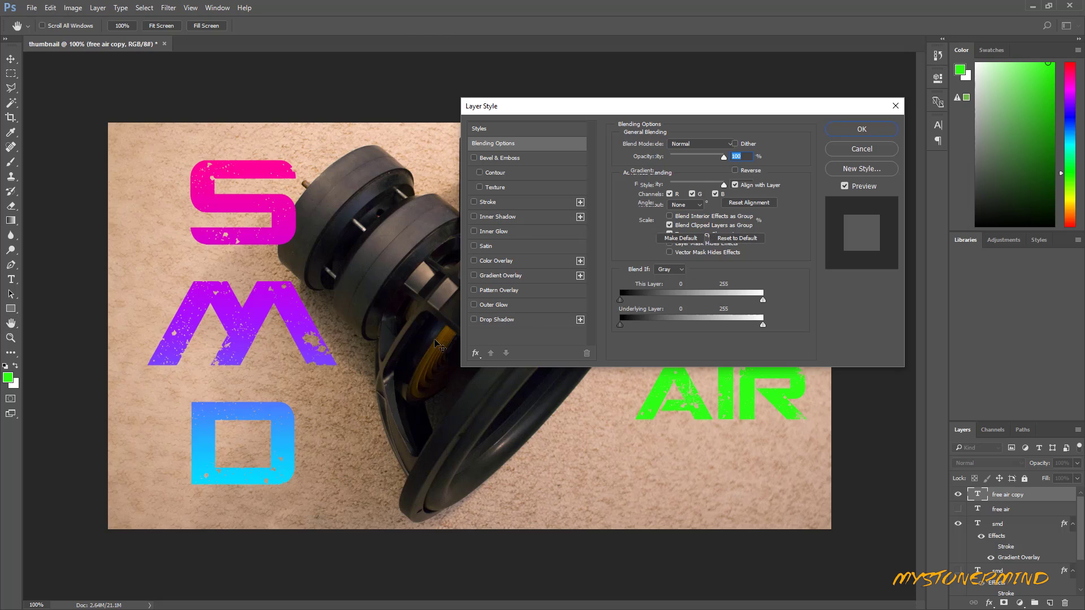
- Set the FREE AIR gradient angle to 119° and apply the style
left_click_drag(685, 104, 366, 174)
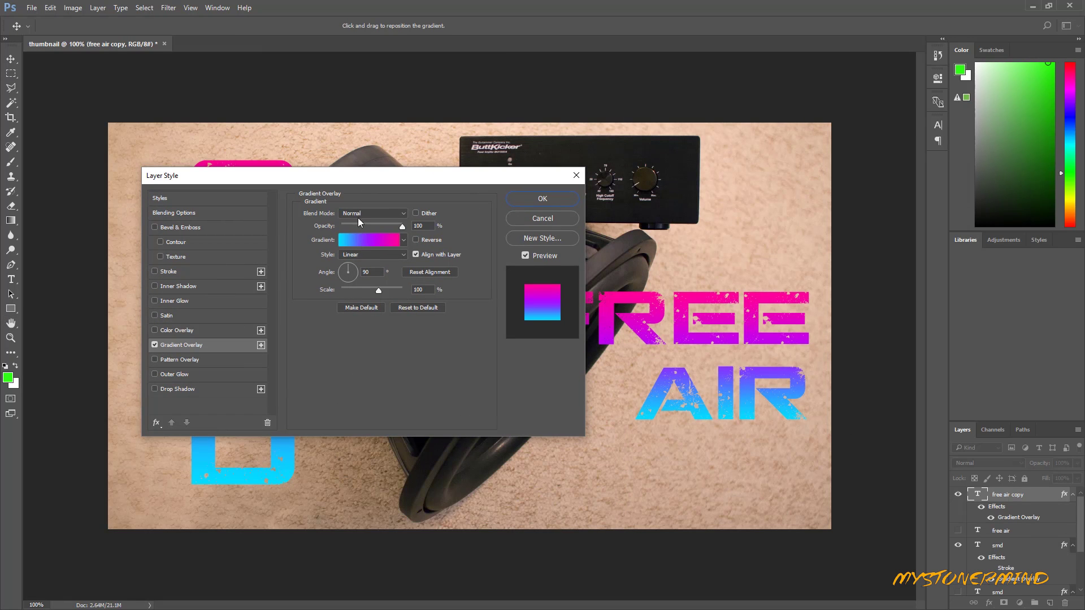
left_click_drag(392, 180, 516, 199)
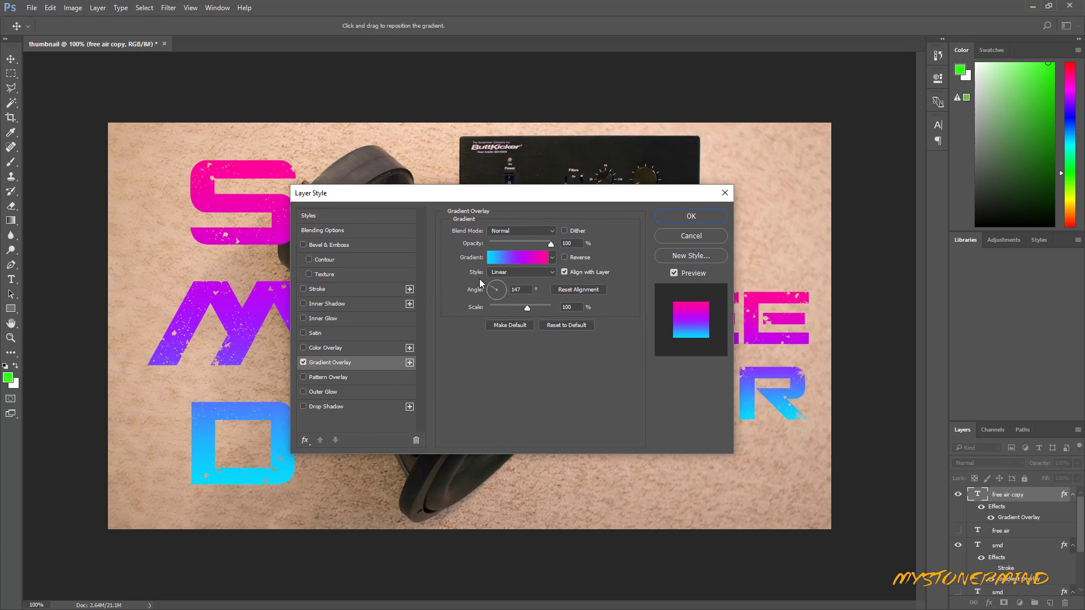
left_click_drag(479, 279, 480, 280)
left_click_drag(519, 193, 295, 105)
left_click(269, 198)
left_click_drag(269, 197, 267, 189)
left_click_drag(300, 109, 598, 215)
left_click(788, 234)
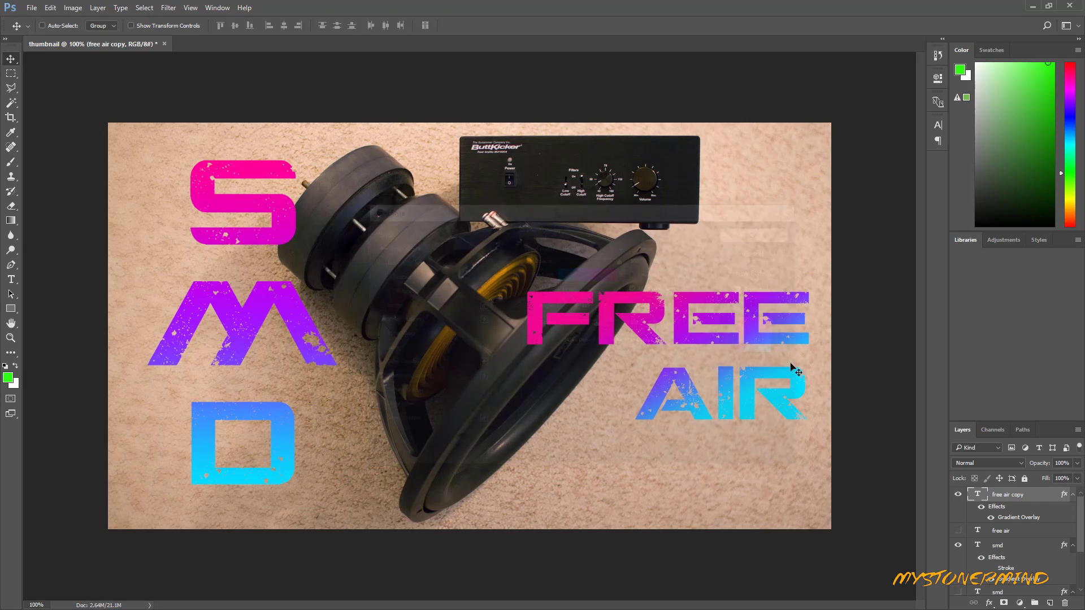
- Change the smd layer's Gradient Overlay angle from 90 to 15 for a diagonal gradient
left_click(1026, 551)
double_click(1025, 551)
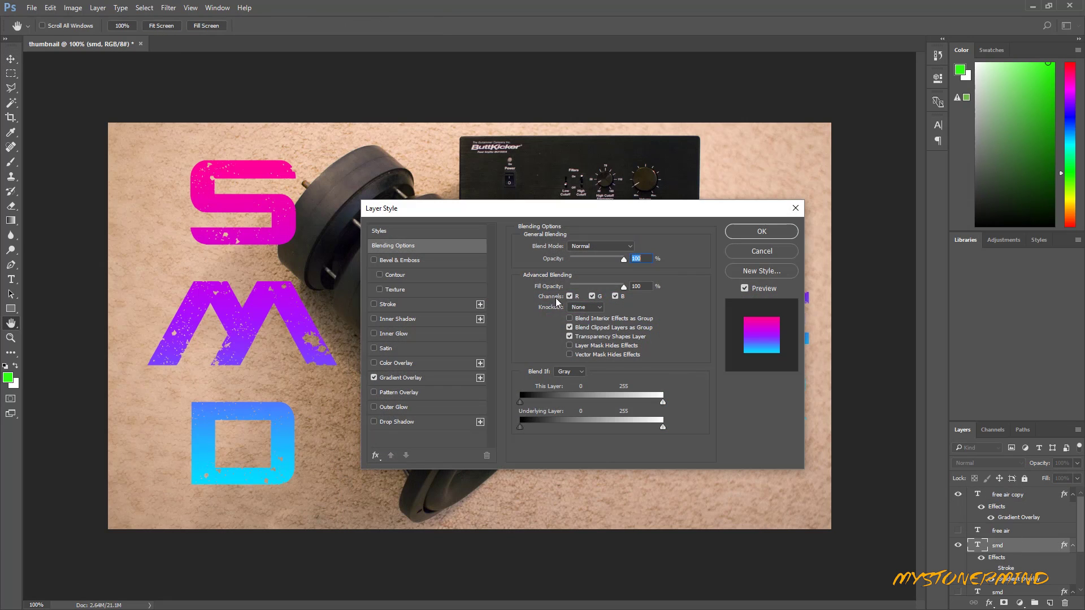
left_click(413, 379)
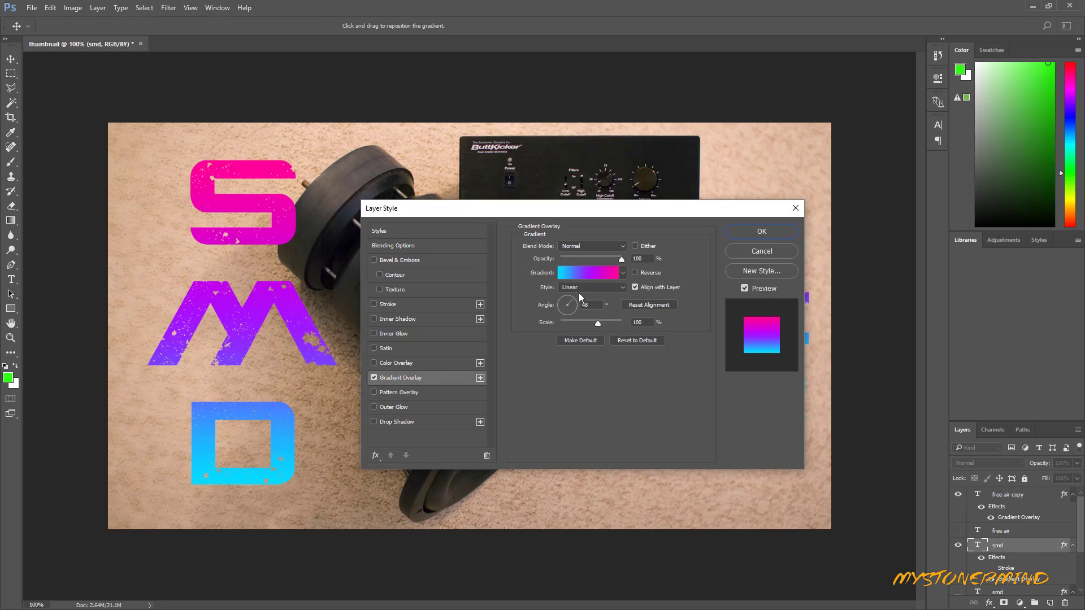
key("Down")
key("Down")
left_click_drag(639, 212, 627, 408)
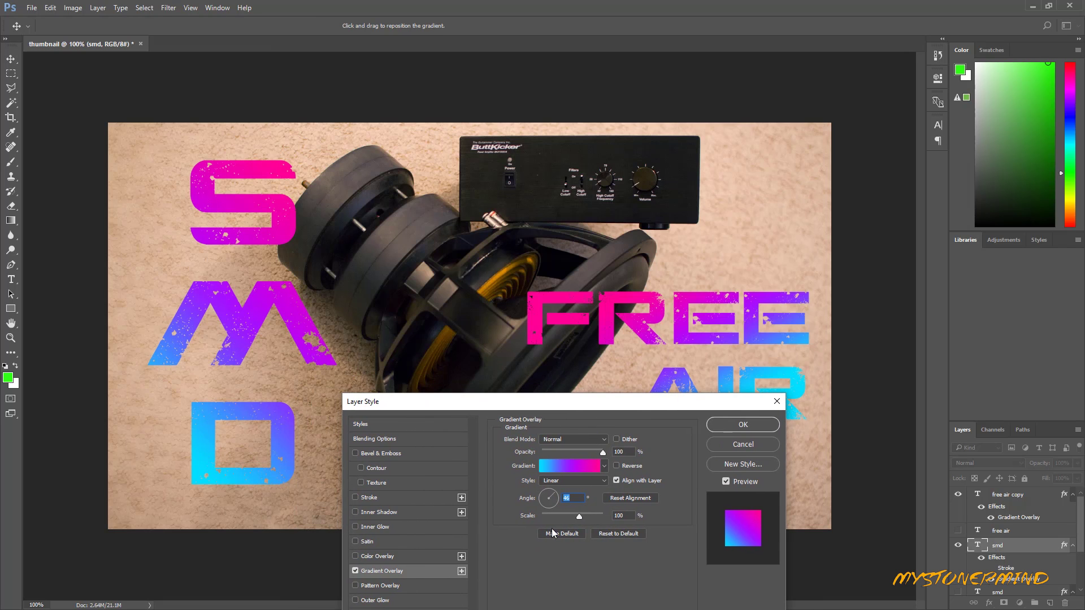
left_click(555, 497)
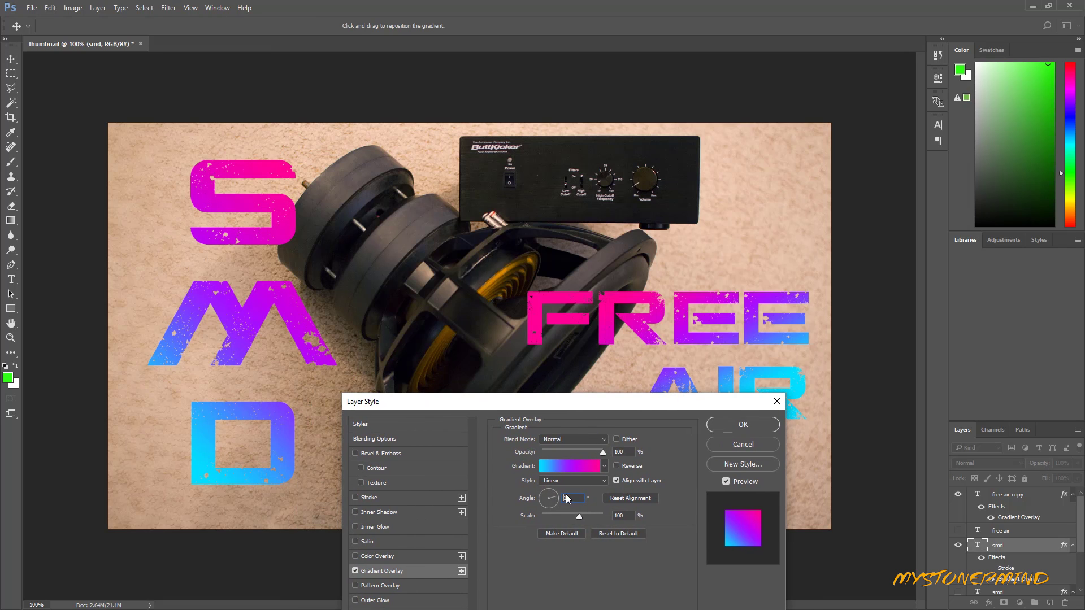
left_click(743, 424)
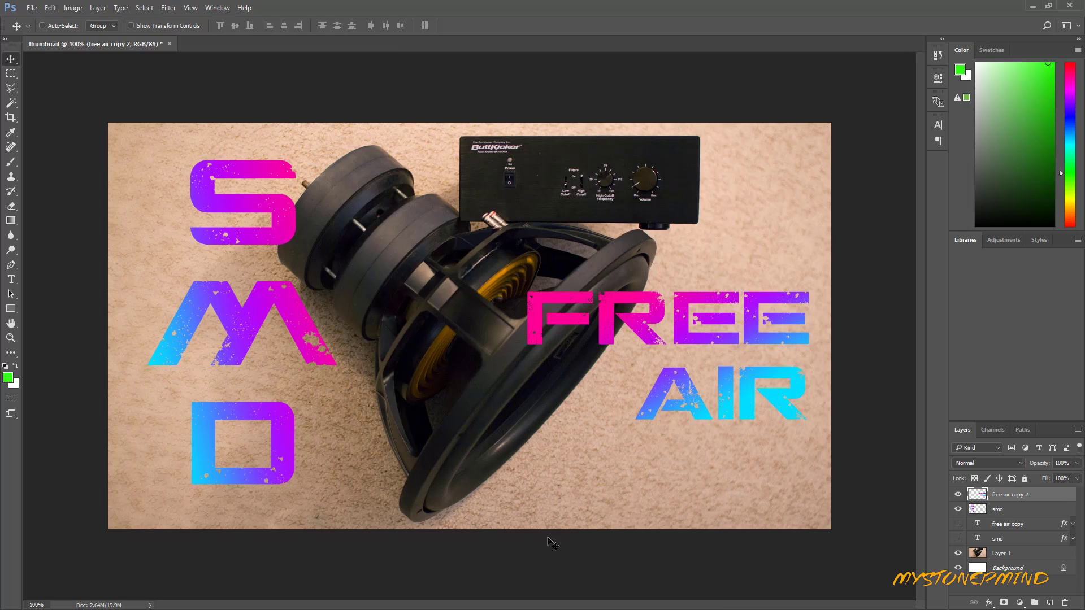
key("alt+bracketleft")
key("alt+bracketleft")
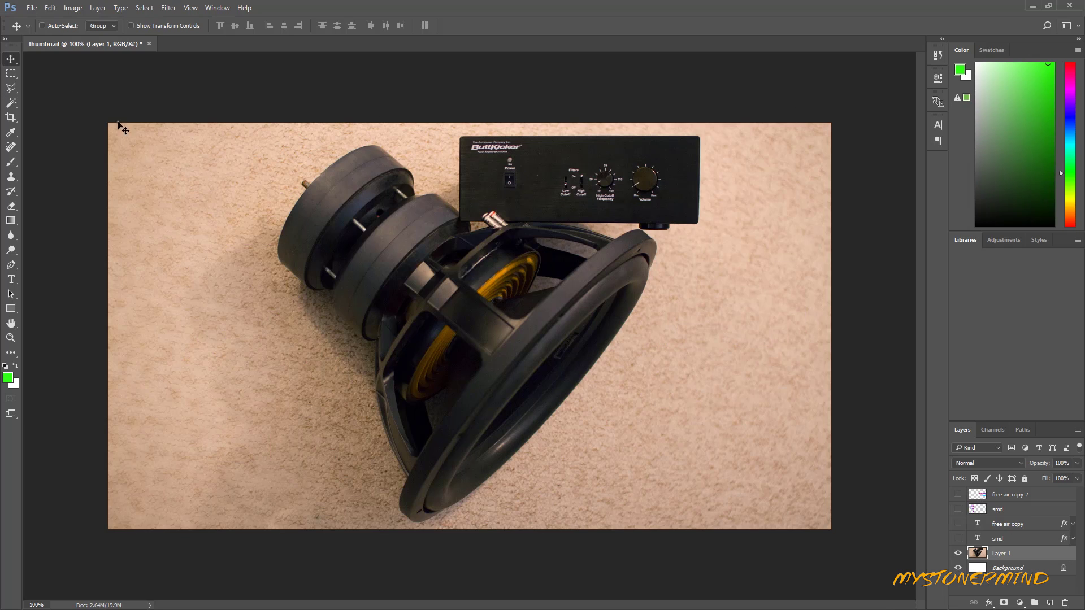
- Apply Levels to Layer 1 with the white input slider lowered to 146
left_click(73, 7)
mouse_move(128, 32)
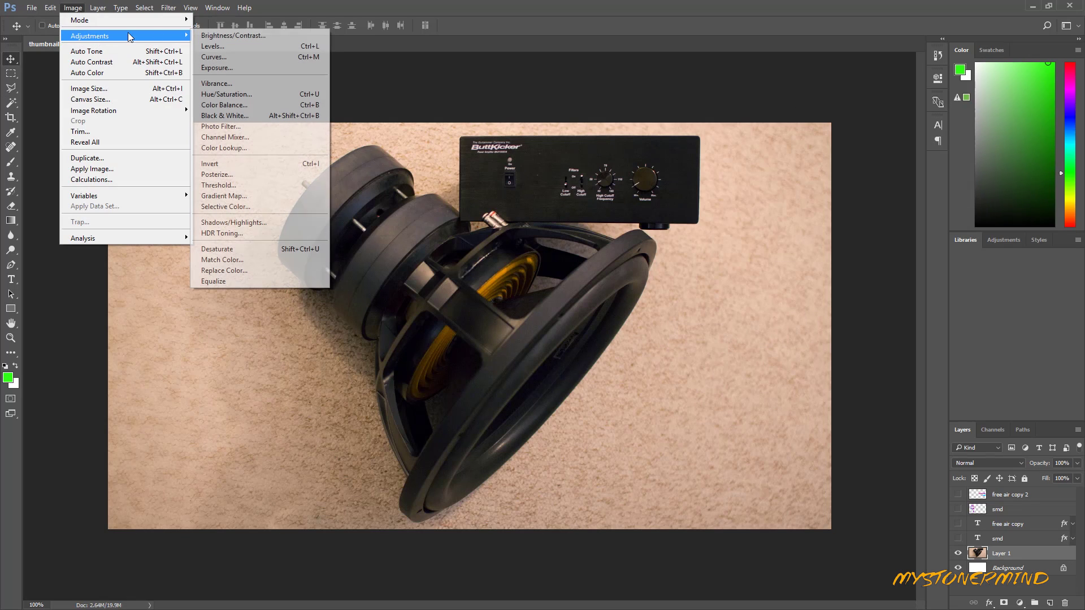
left_click(273, 49)
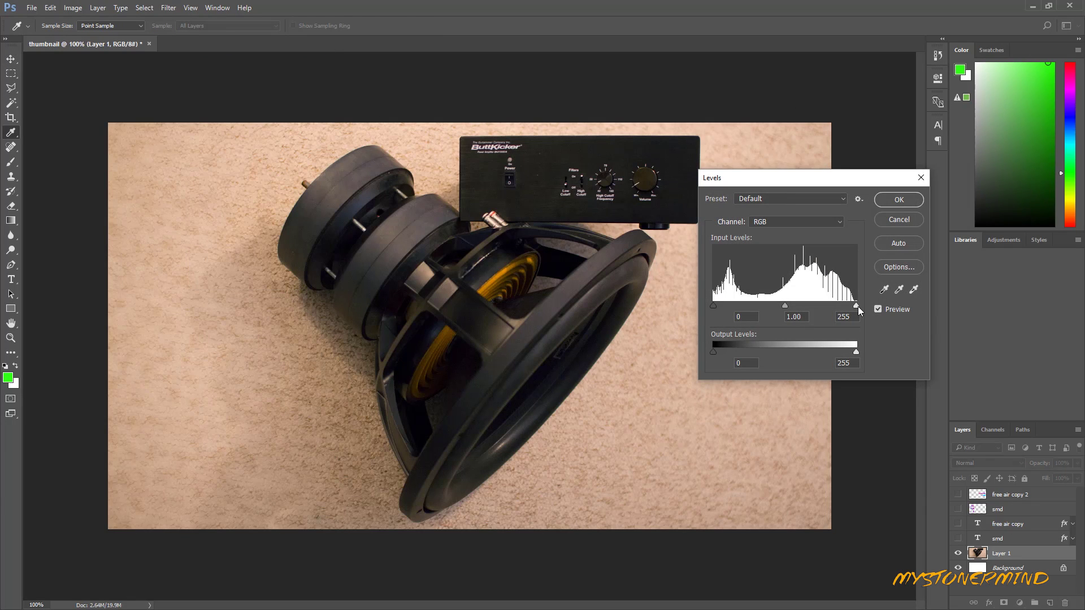
left_click_drag(856, 306, 819, 304)
left_click_drag(845, 185, 483, 536)
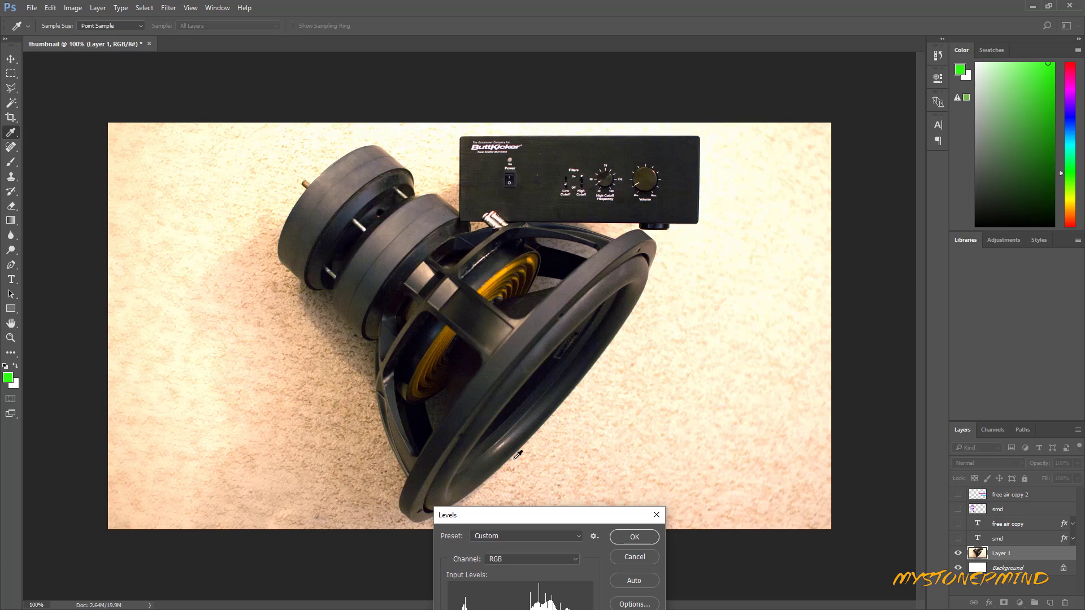
left_click_drag(555, 520, 183, 328)
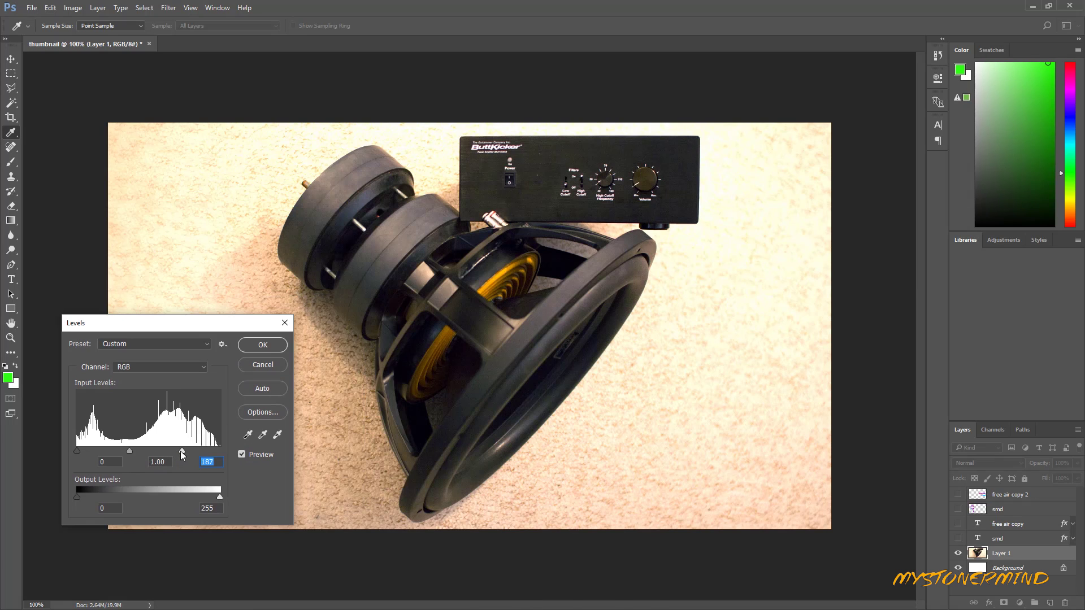
left_click_drag(178, 453, 155, 453)
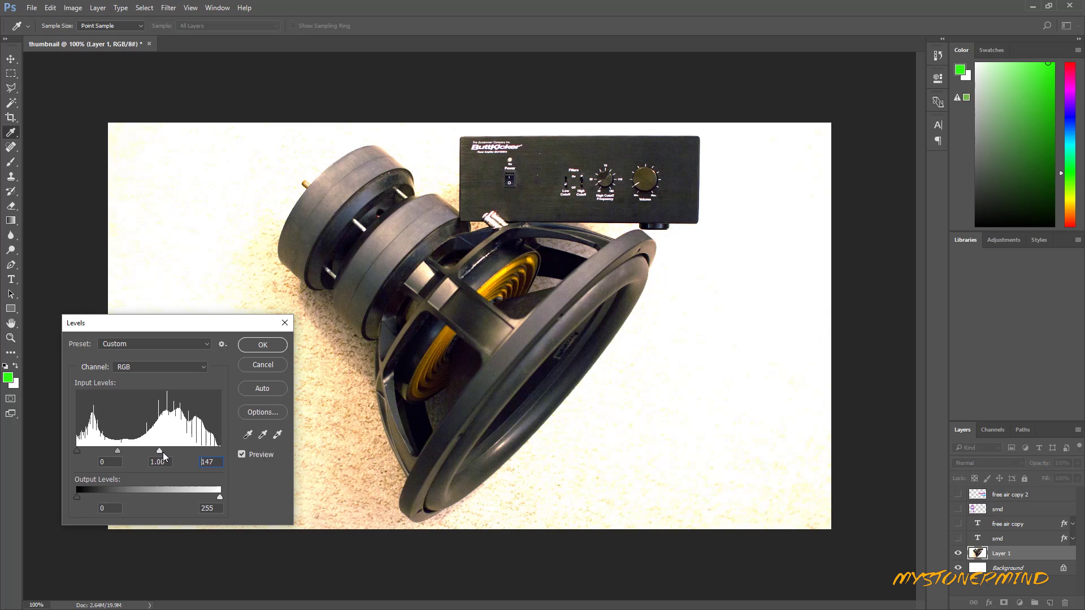
left_click_drag(165, 452, 155, 453)
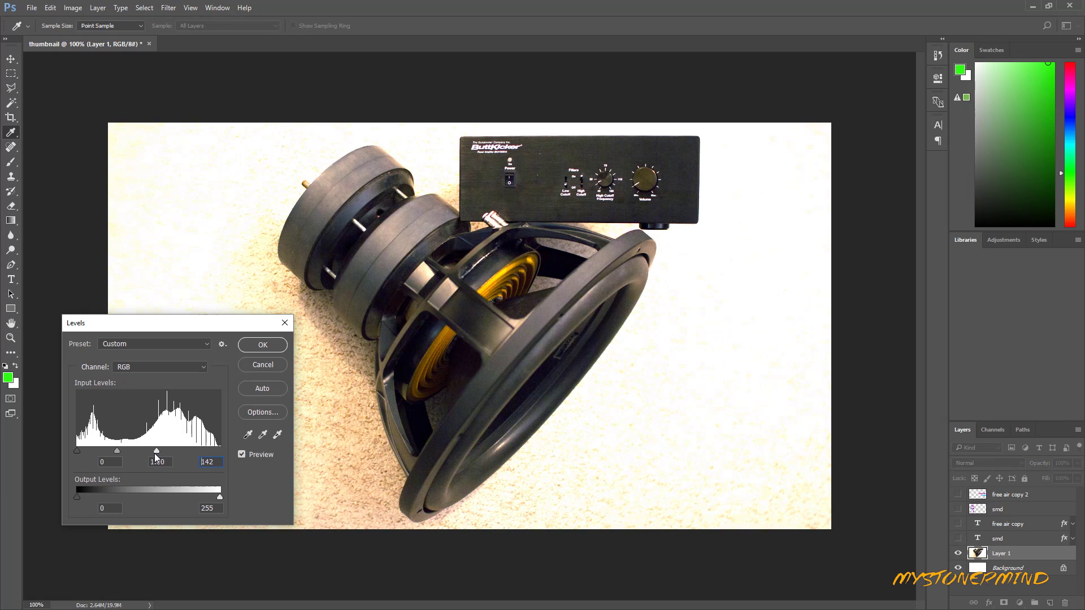
left_click(274, 344)
- Make the smd and free air copy 2 layers visible again in the Layers panel
key("v")
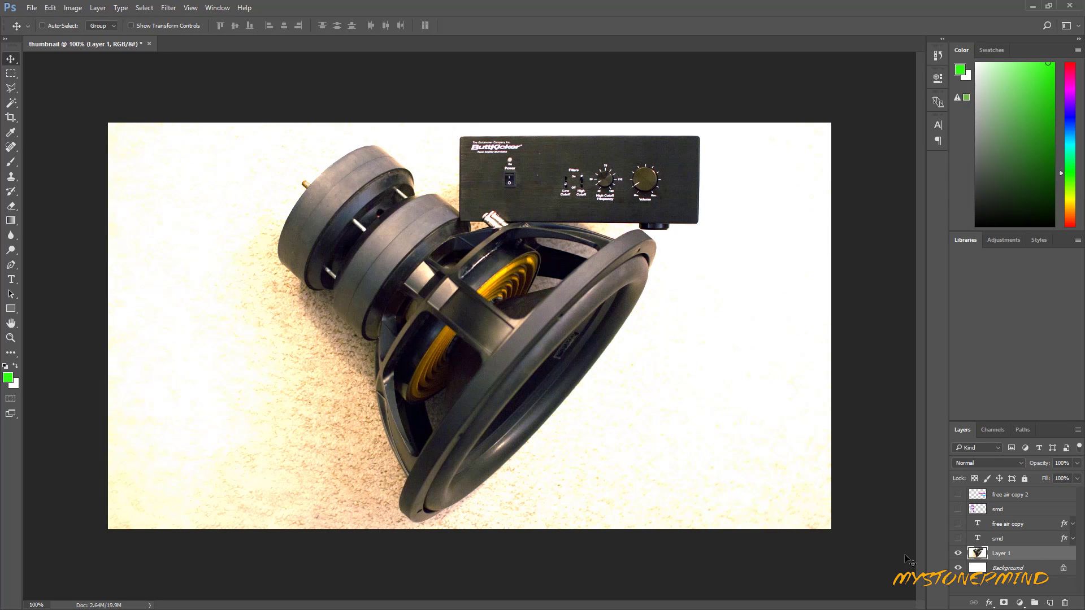
scroll(453, 323, "down", 5)
scroll(597, 401, "up", 4)
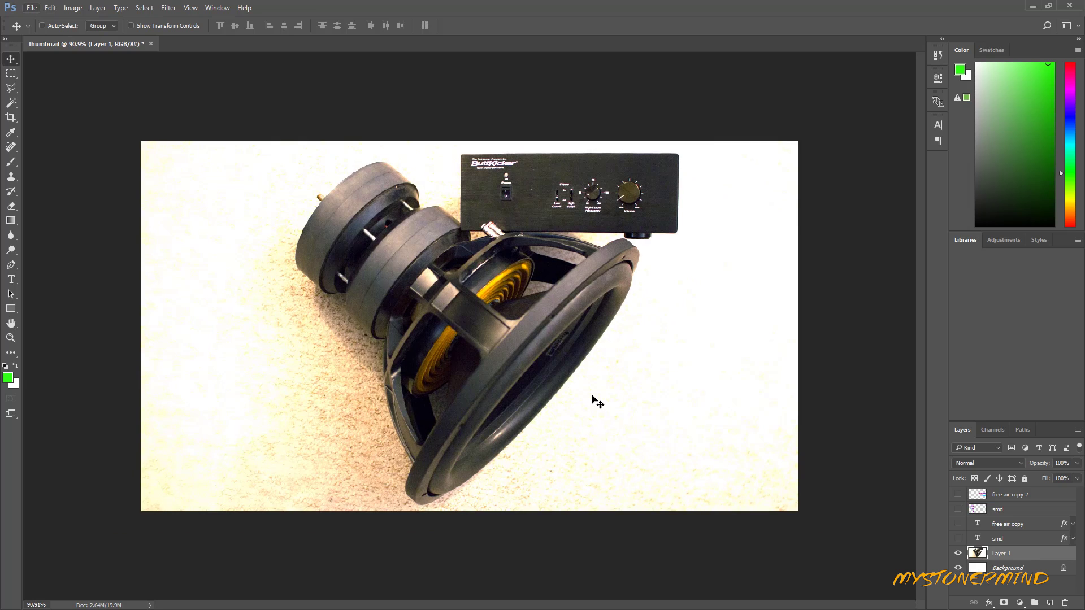
scroll(598, 401, "up", 1)
left_click(959, 510)
left_click(960, 495)
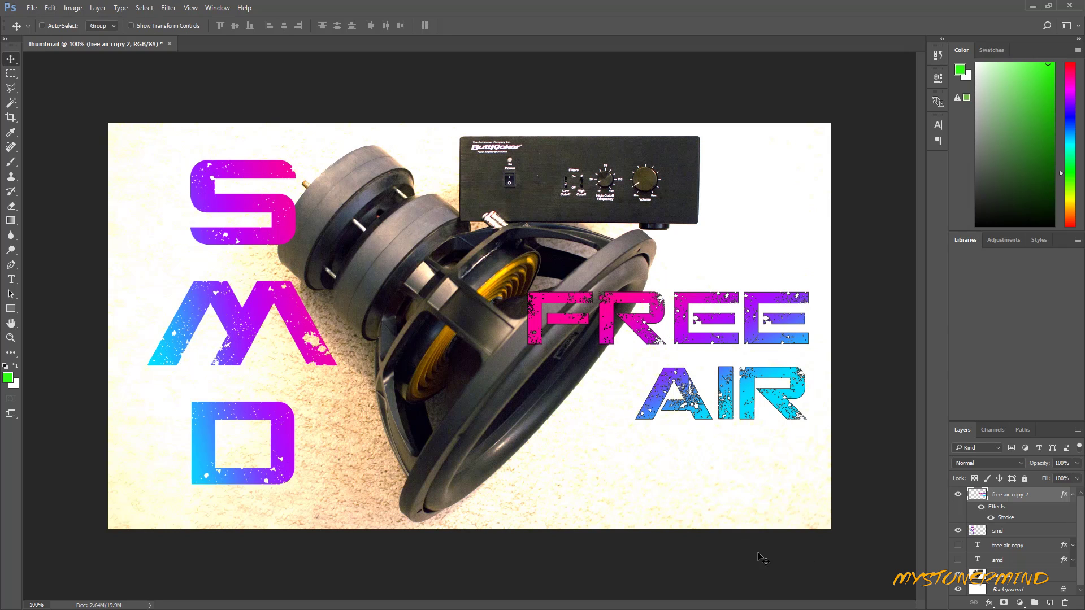
scroll(378, 398, "down", 3)
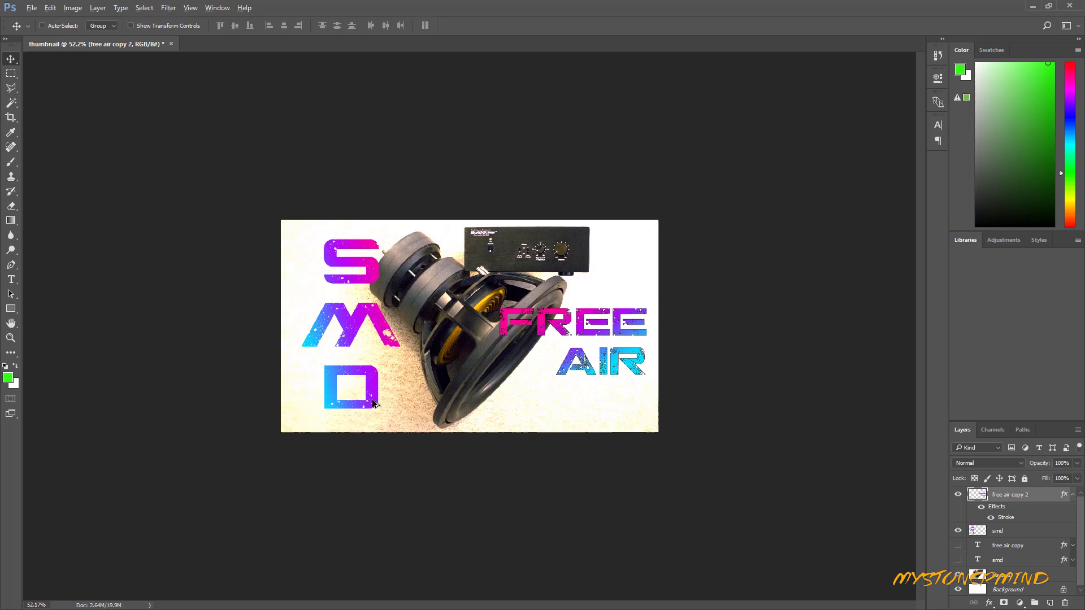
scroll(377, 406, "down", 3)
scroll(431, 421, "down", 1)
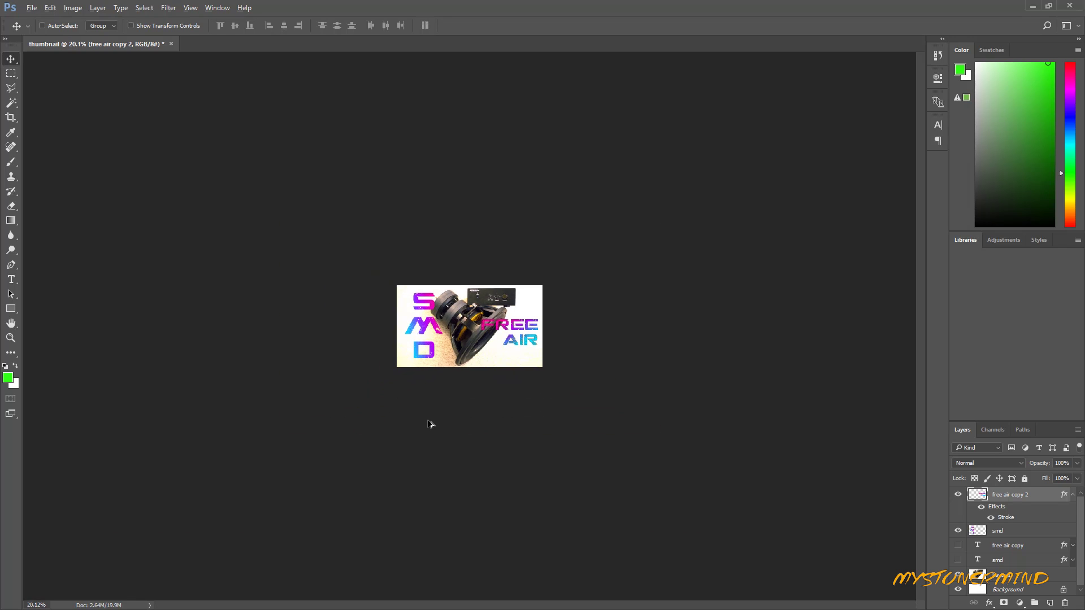
scroll(469, 408, "up", 1)
scroll(466, 409, "down", 2)
scroll(467, 412, "up", 1)
scroll(469, 412, "up", 2)
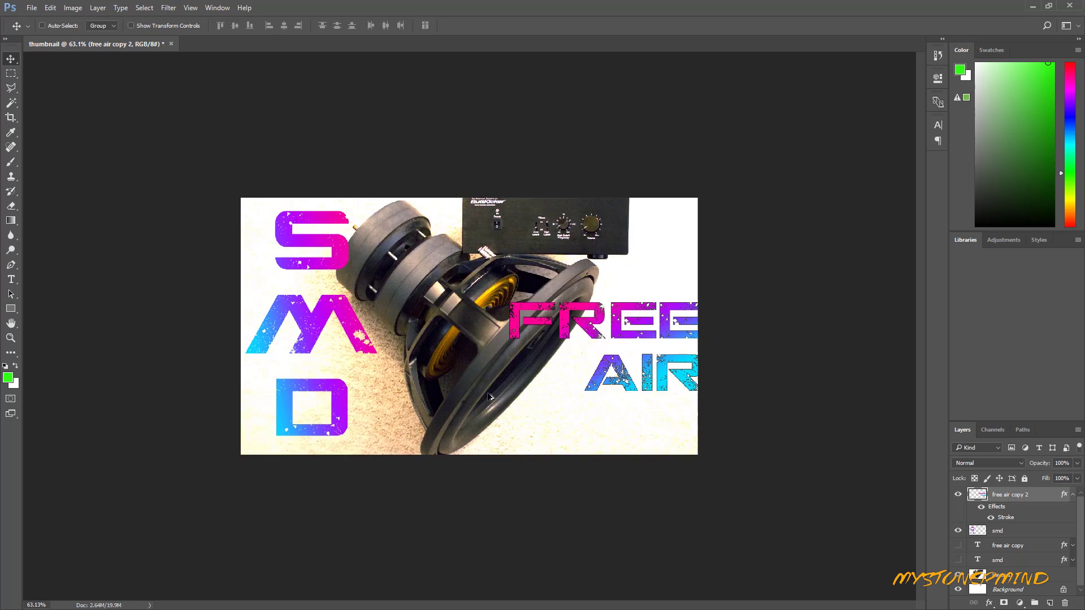
scroll(481, 400, "down", 1)
scroll(487, 392, "up", 2)
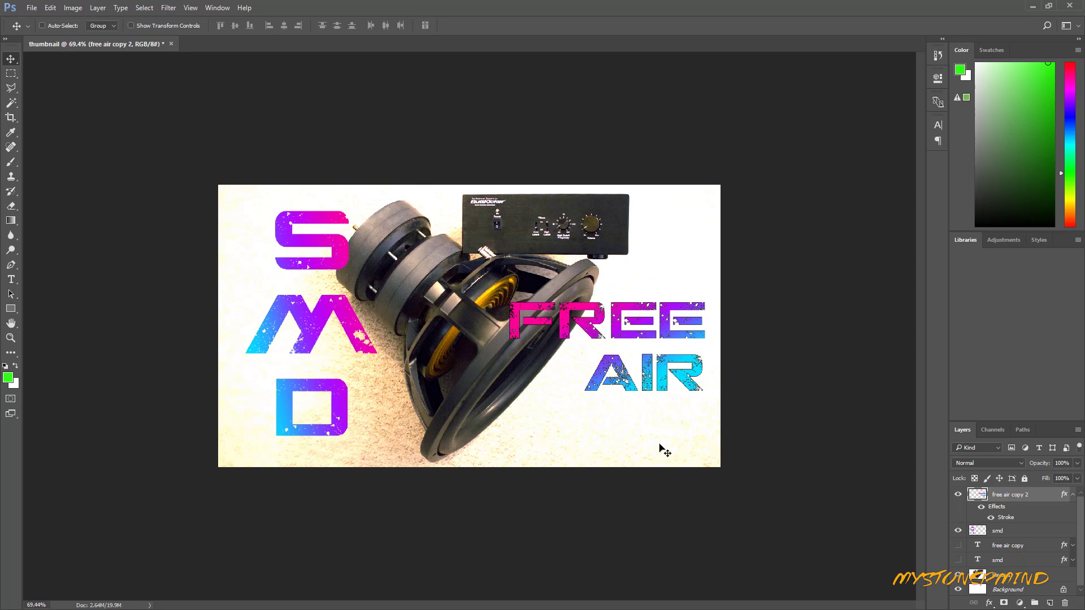
scroll(366, 394, "up", 2)
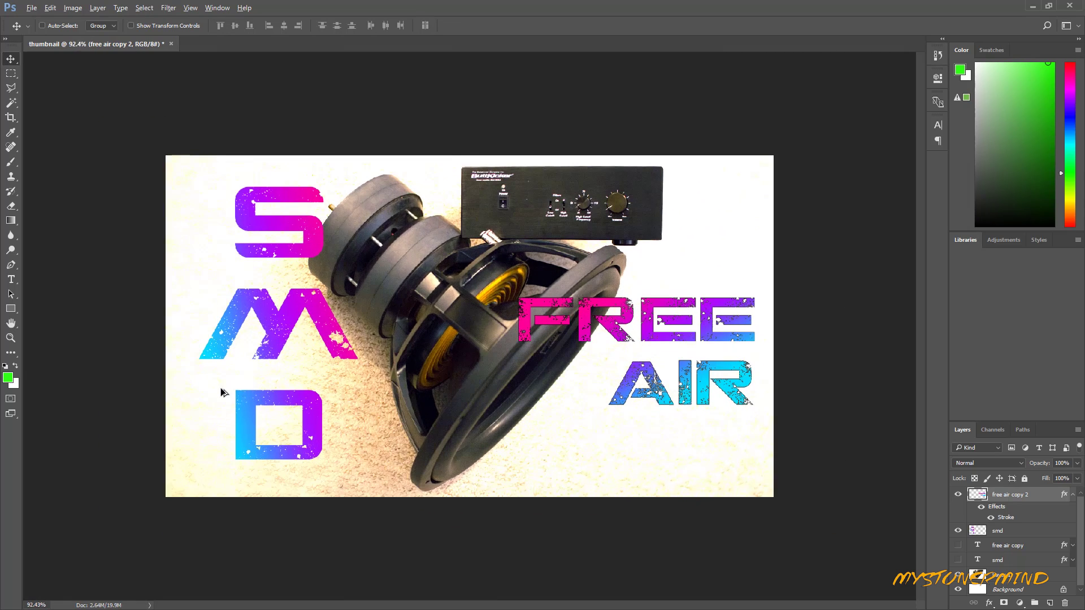
key("alt")
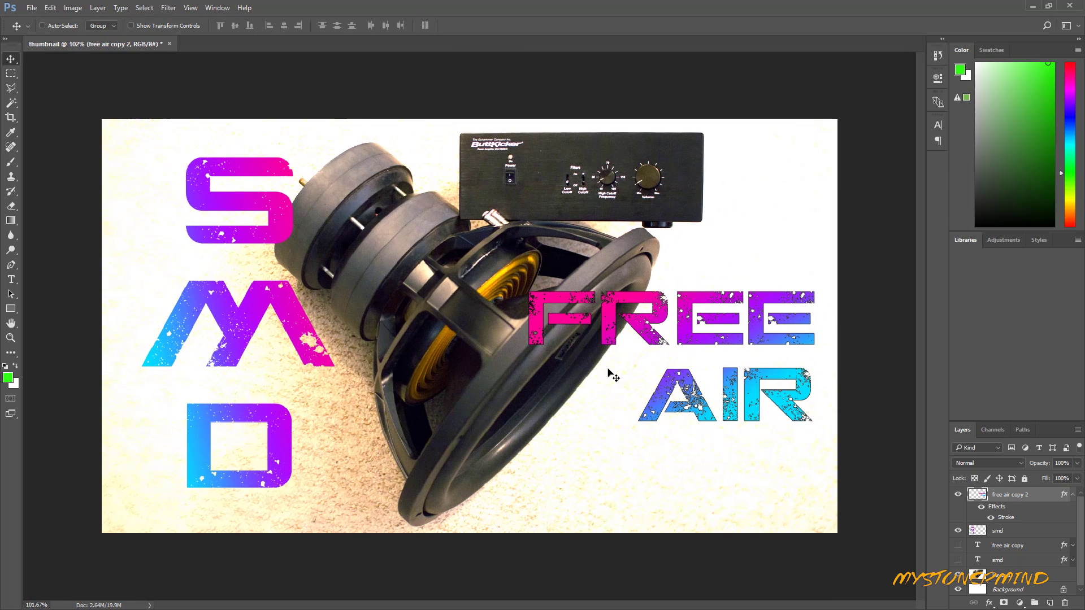